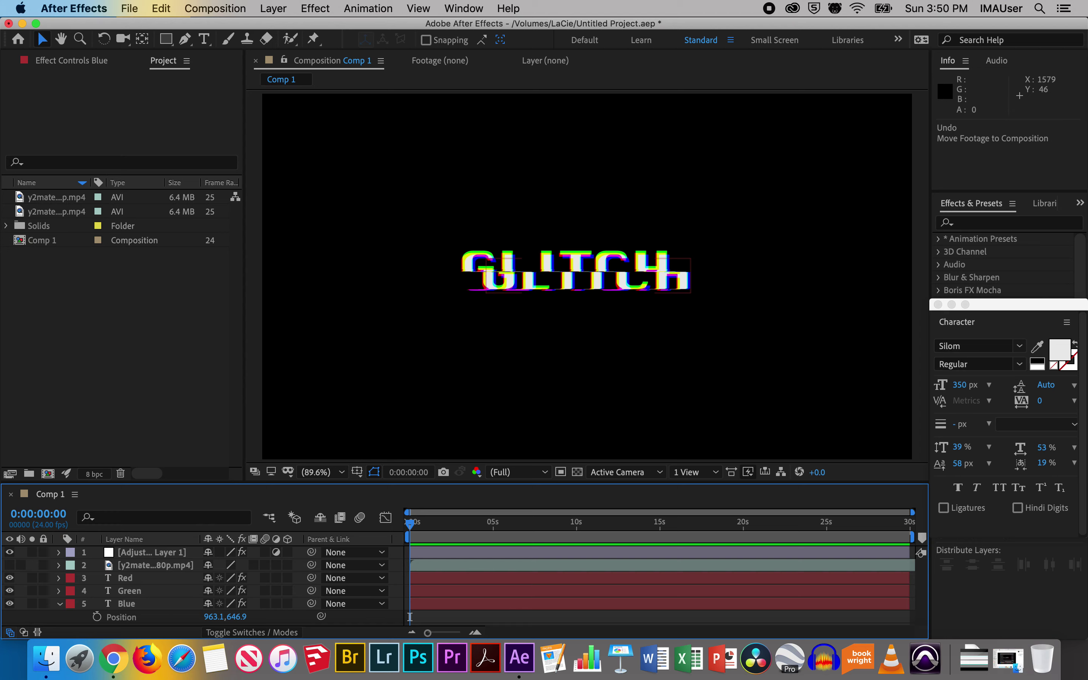
- Preview the finished RGB-split GLITCH animation, then close the project
key("space")
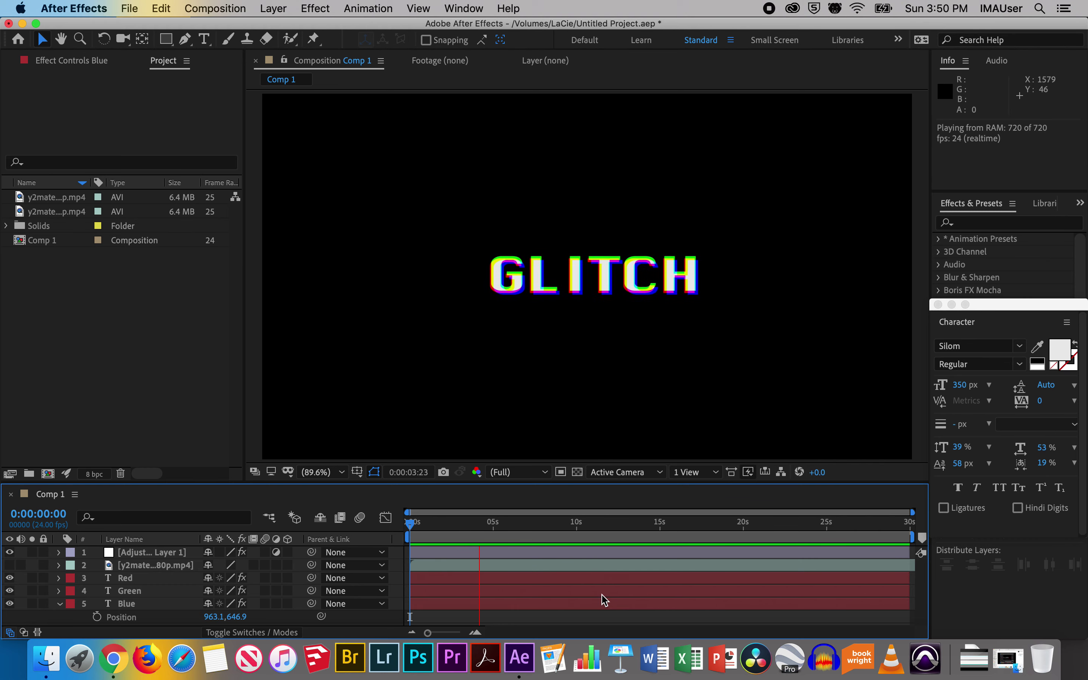
key("space")
left_click(8, 24)
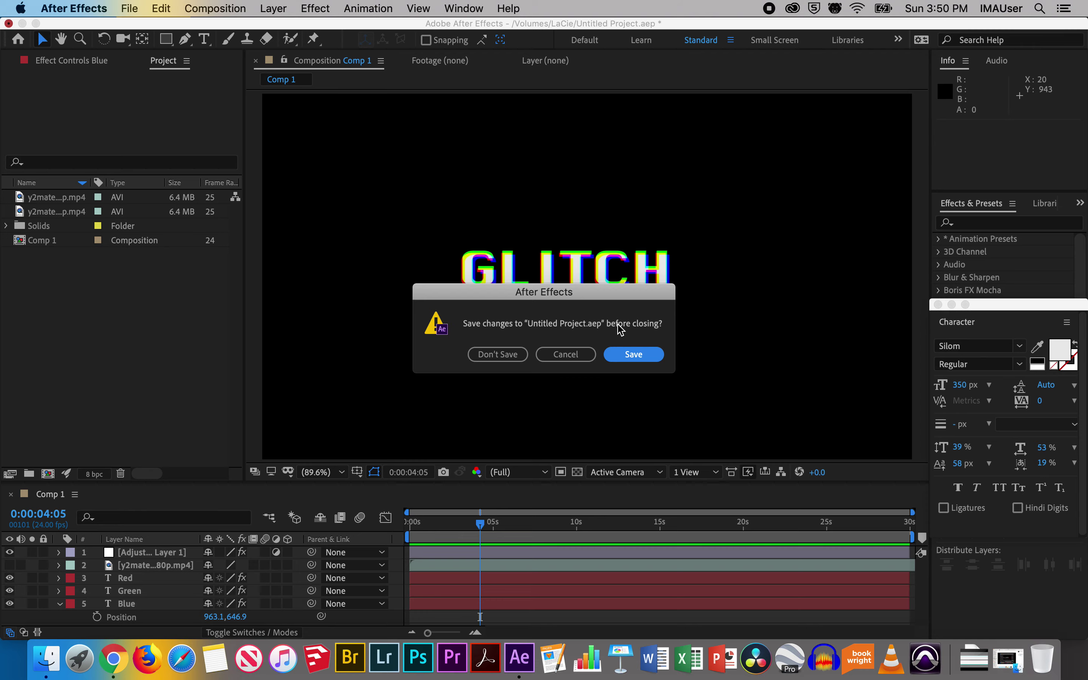
- Discard the project unsaved, play and pause the Screen Glitch video, and relaunch After Effects
left_click(517, 354)
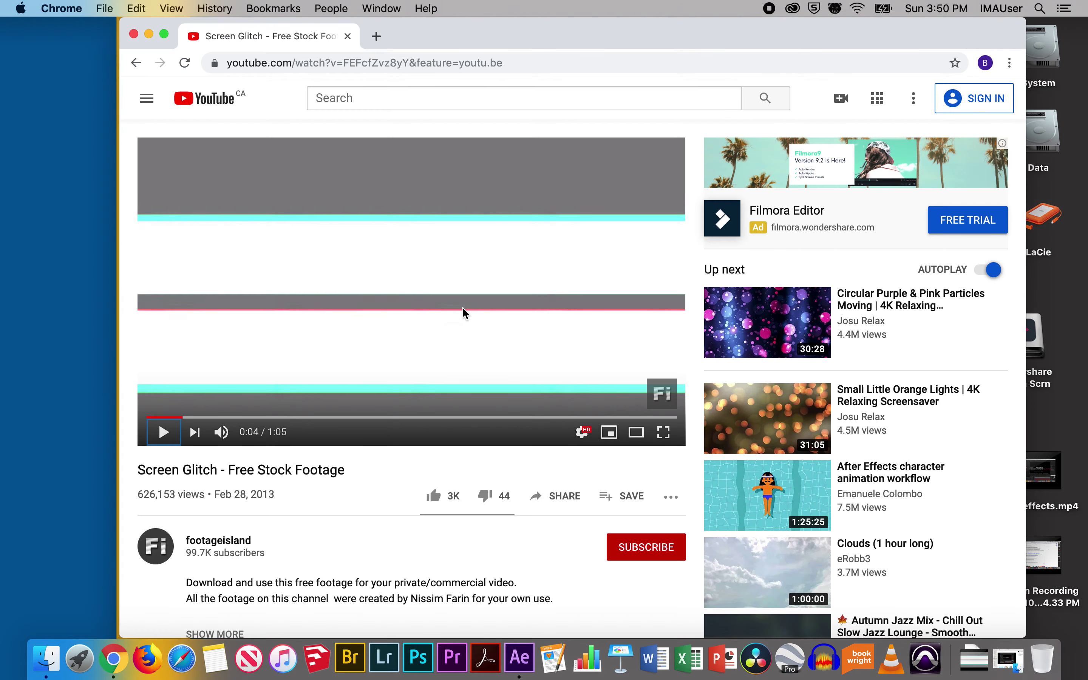
left_click(312, 227)
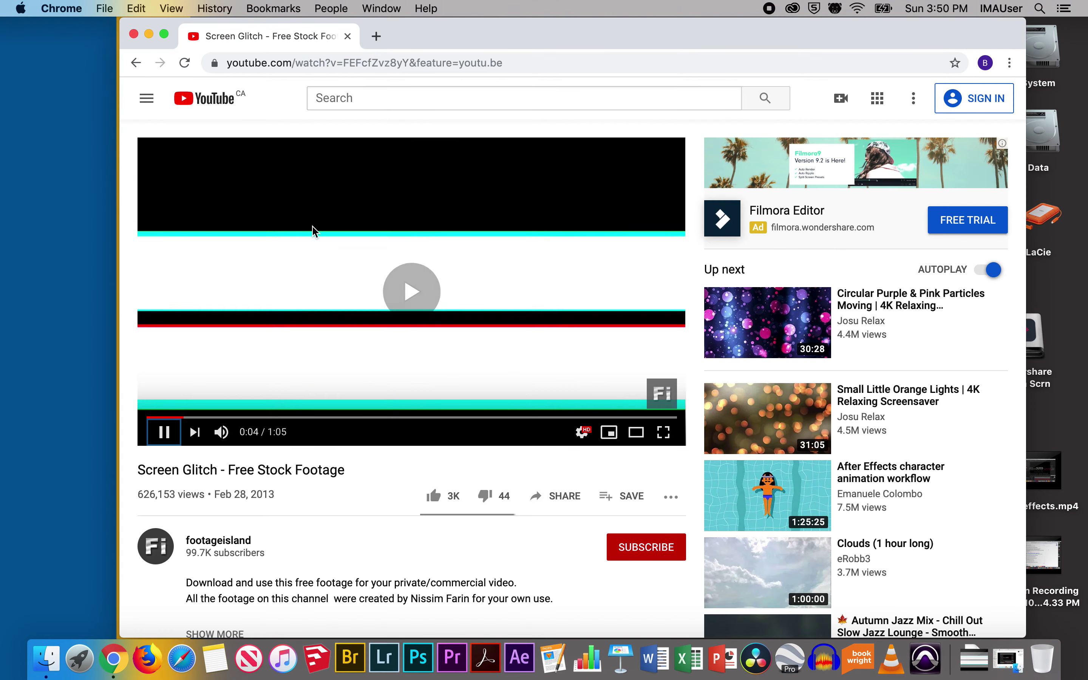
left_click(313, 226)
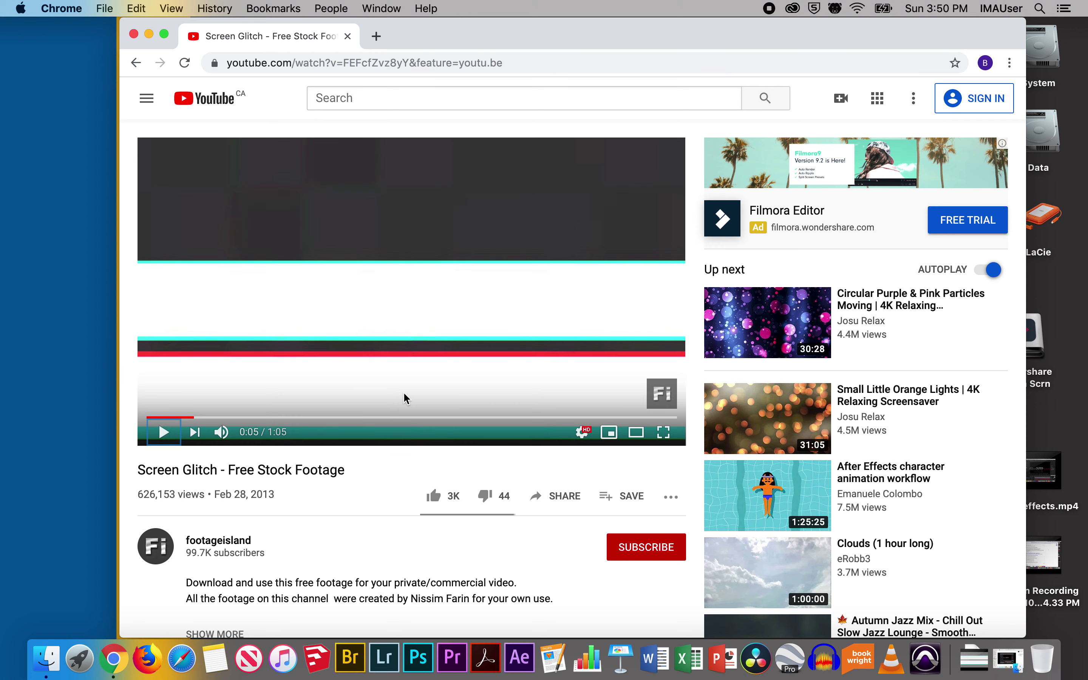
left_click(528, 669)
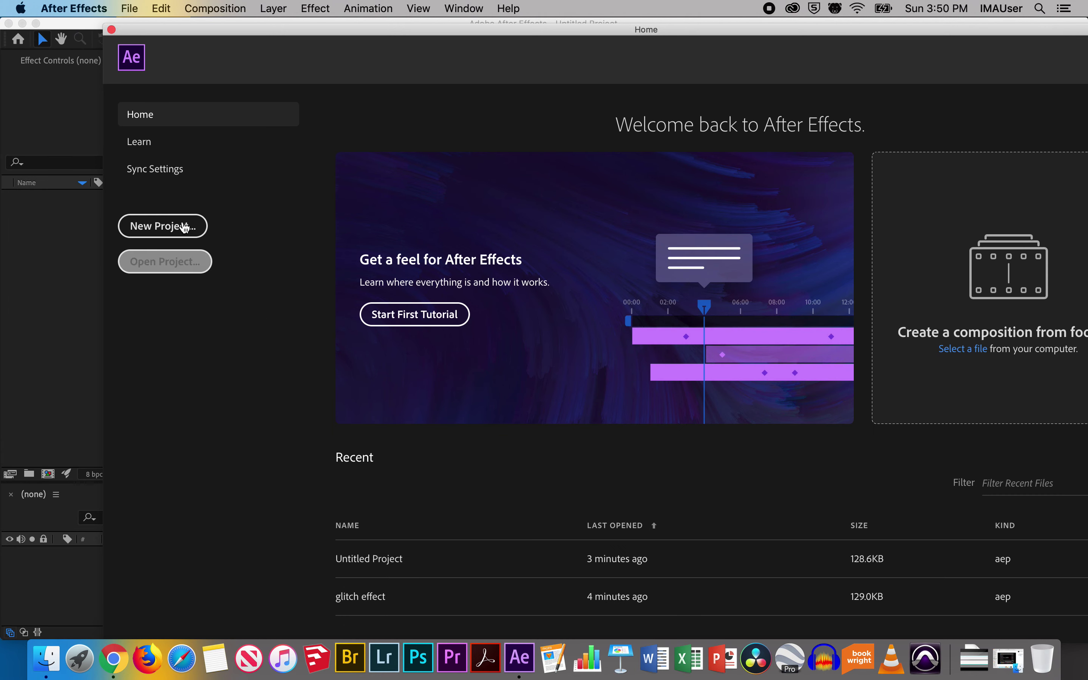
- Start a new project with a 1920×1080, 24 fps, 30-second composition named glitch2
left_click(185, 226)
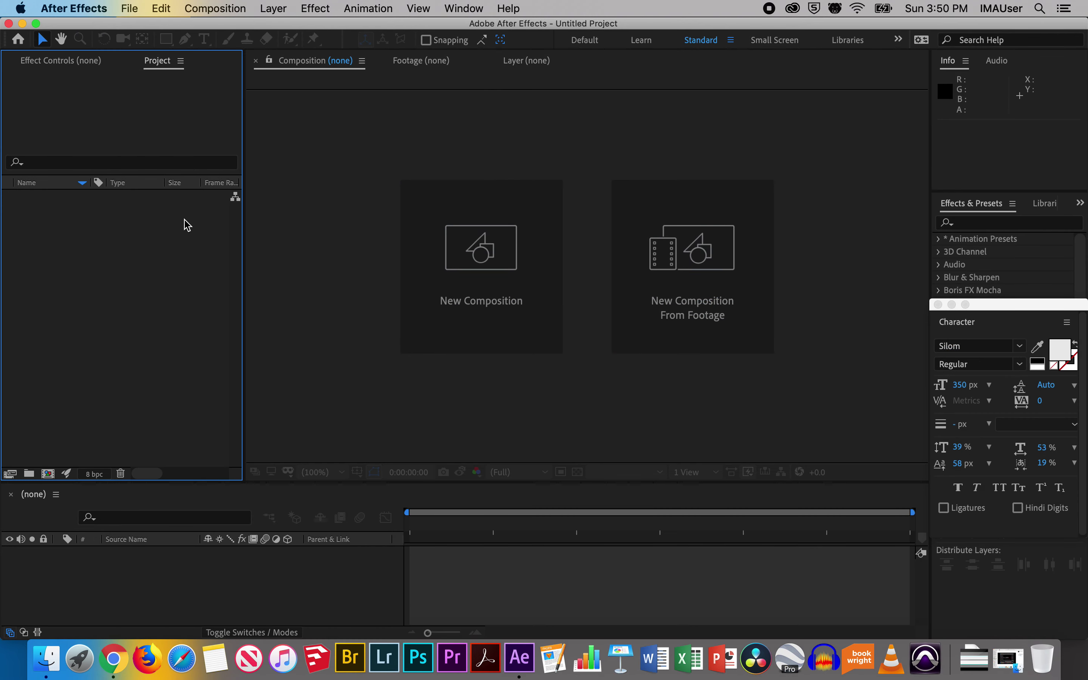
left_click(505, 303)
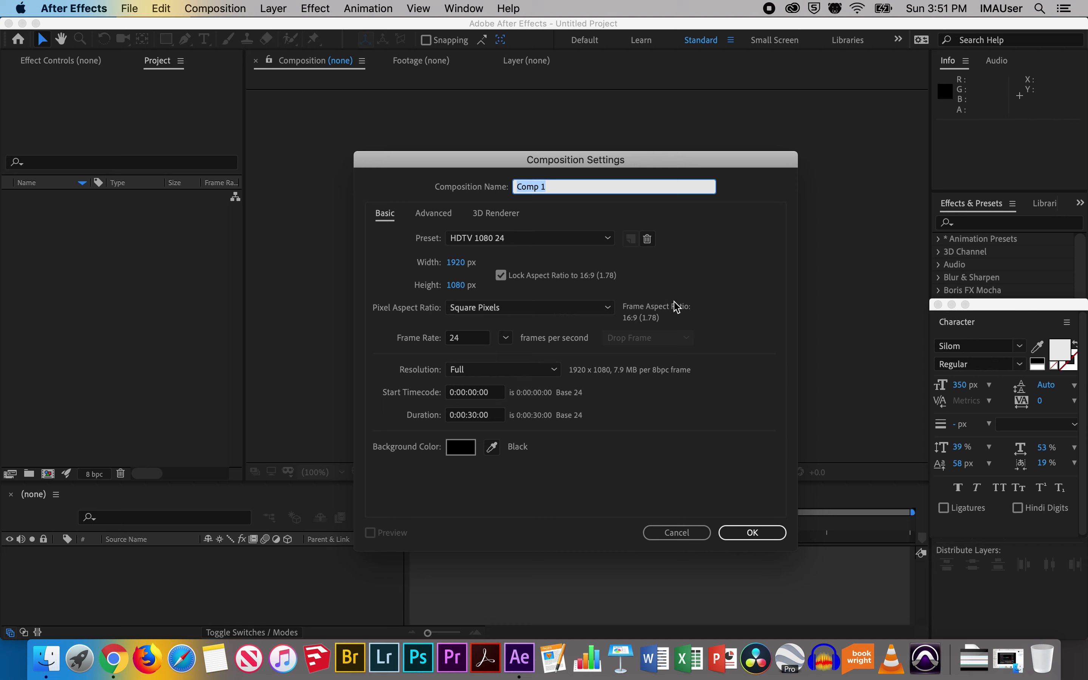
key("BackSpace")
type("glitch2")
left_click(769, 541)
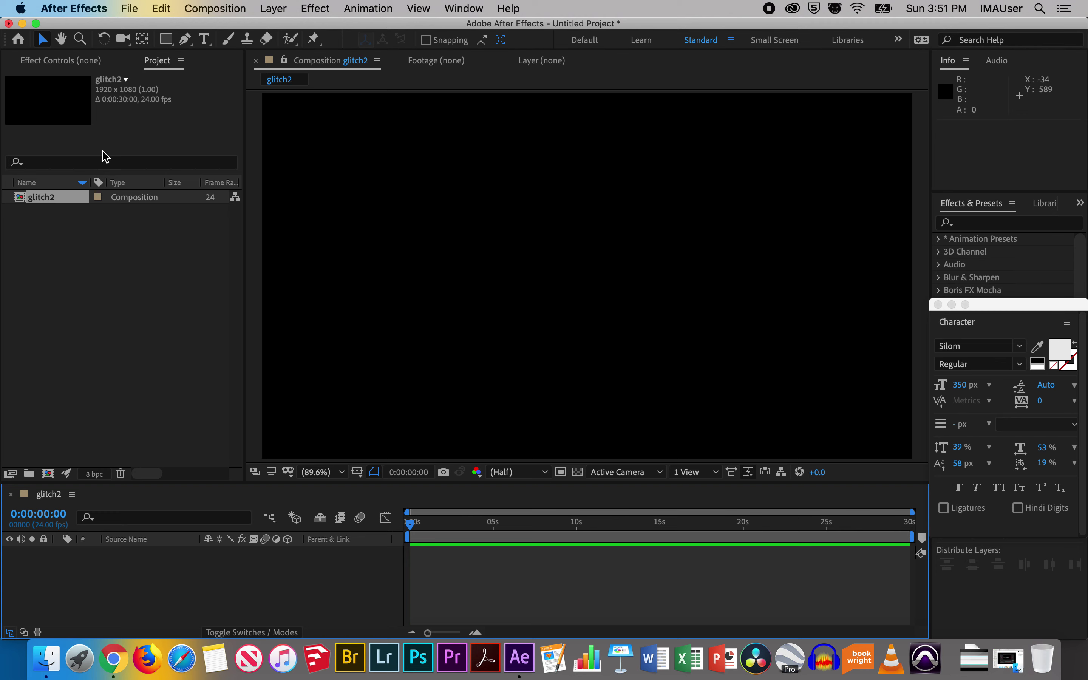
- Import the downloaded y2mate 1080p glitch footage mp4 into the project
left_click(130, 9)
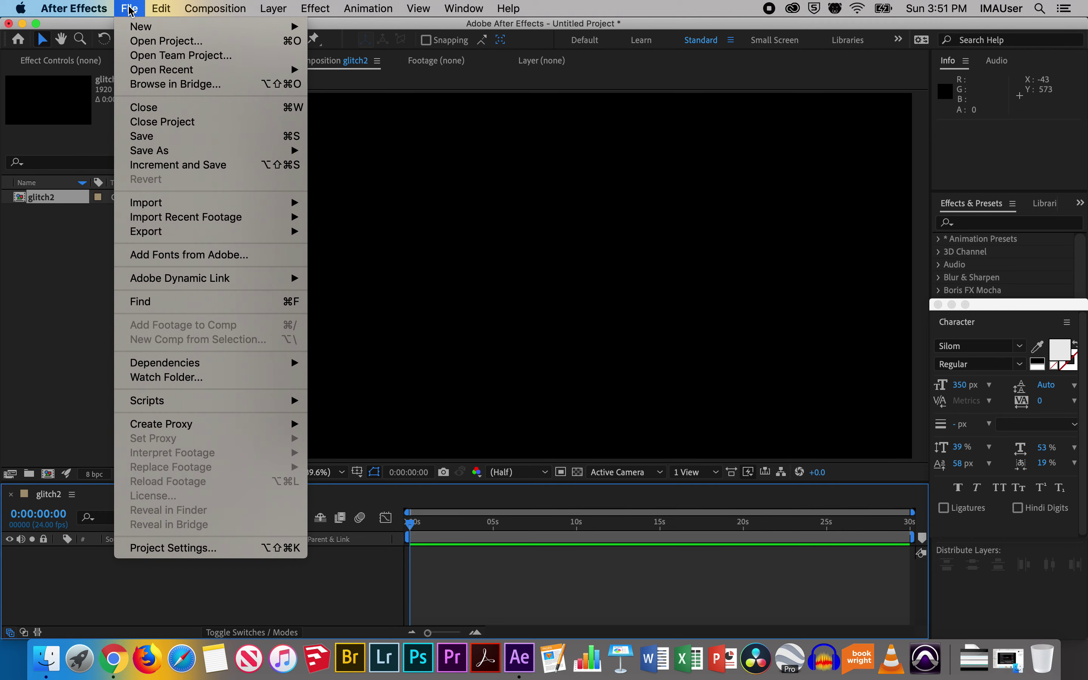
mouse_move(198, 207)
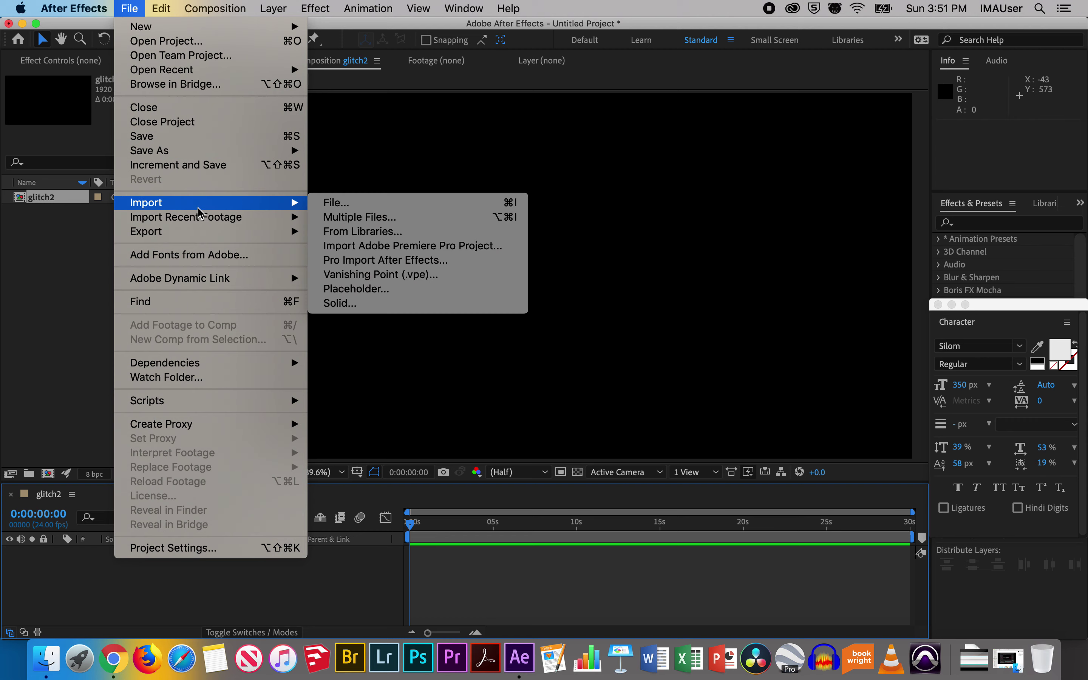
left_click(355, 205)
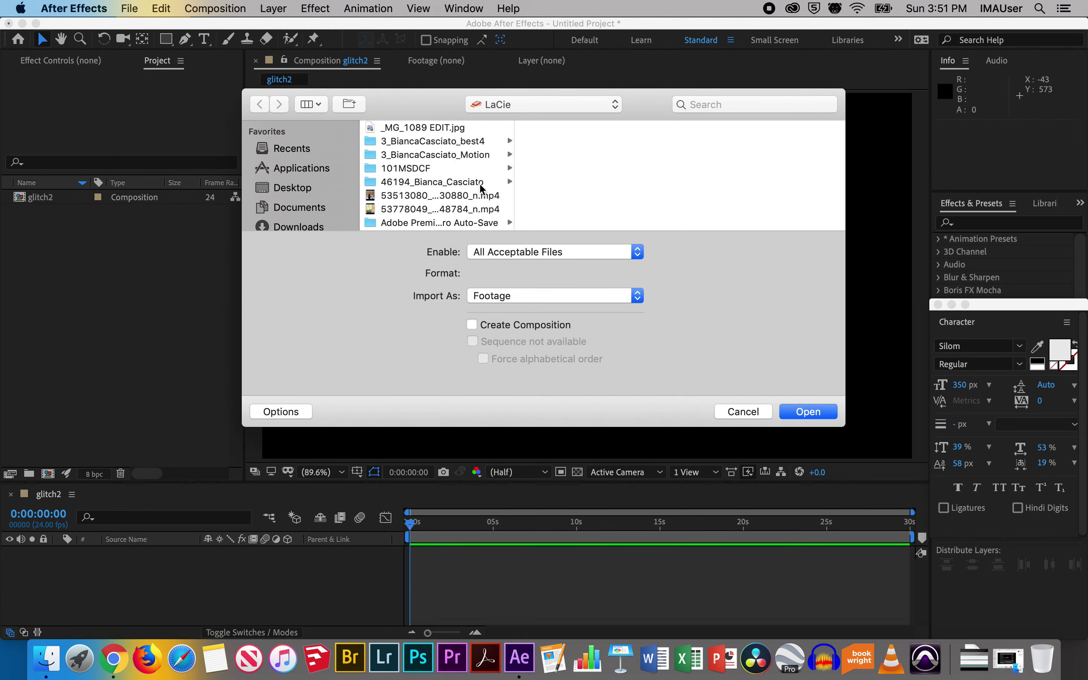
scroll(447, 184, "down", 10)
scroll(425, 216, "down", 10)
left_click(427, 224)
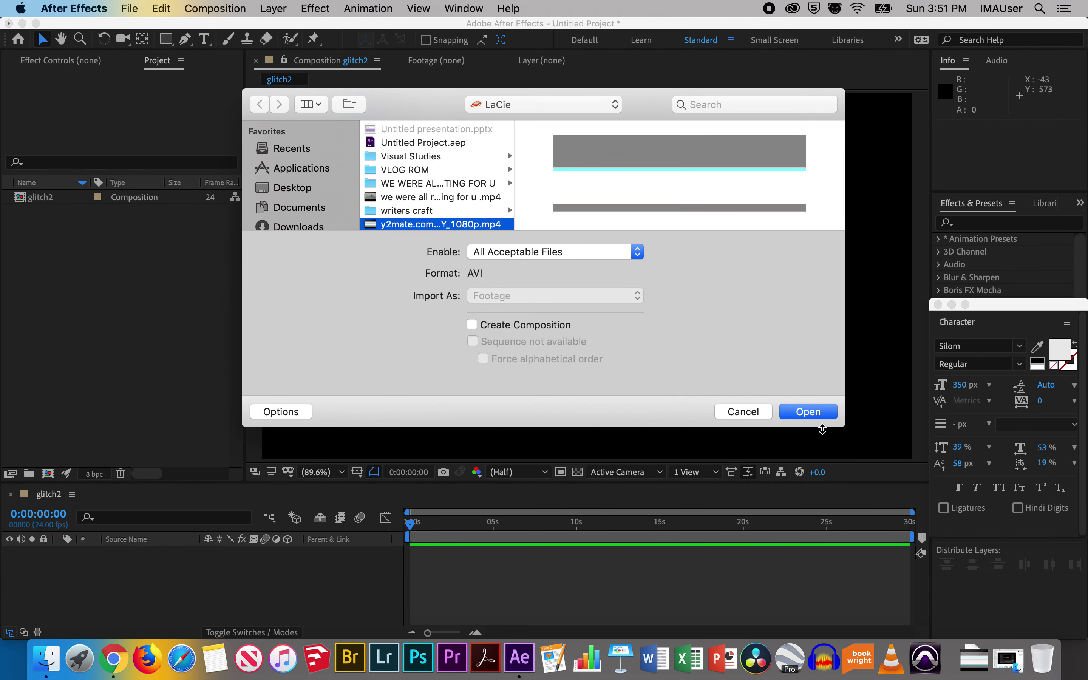
left_click(808, 411)
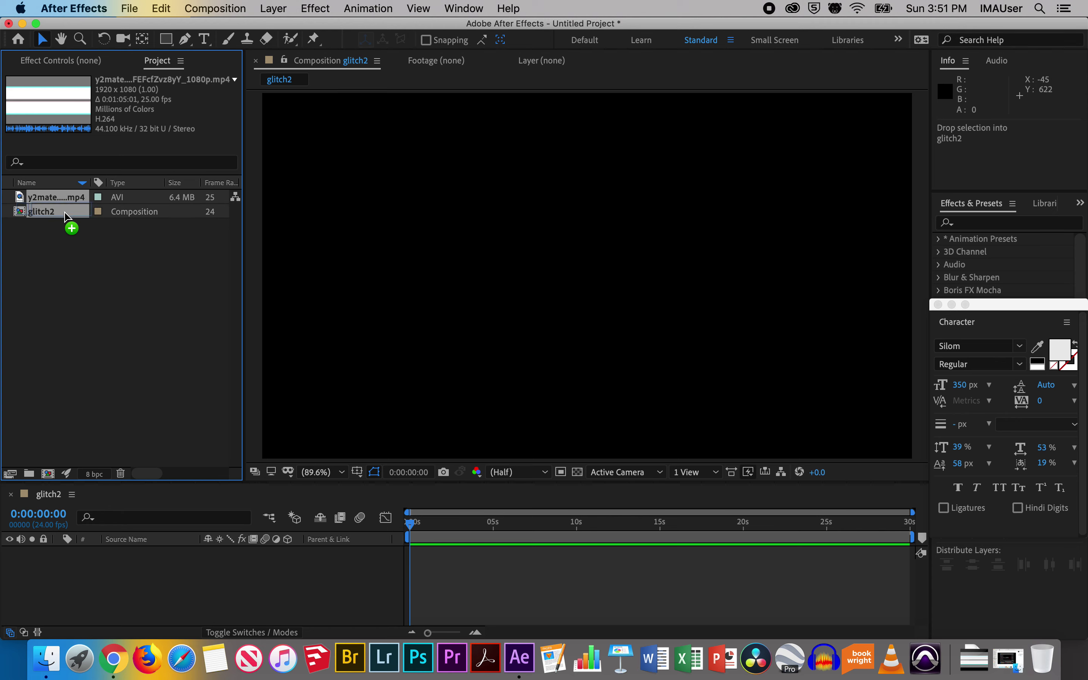
- Place the glitch footage in glitch2 with its video hidden and audio muted
left_click_drag(67, 207, 270, 582)
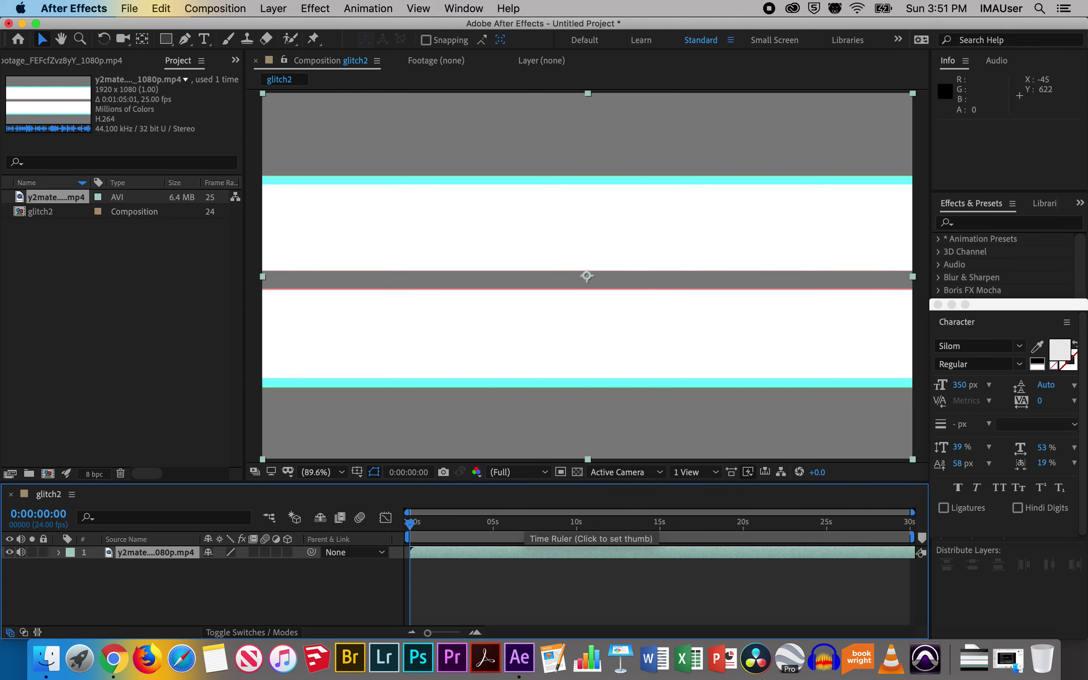
left_click(9, 552)
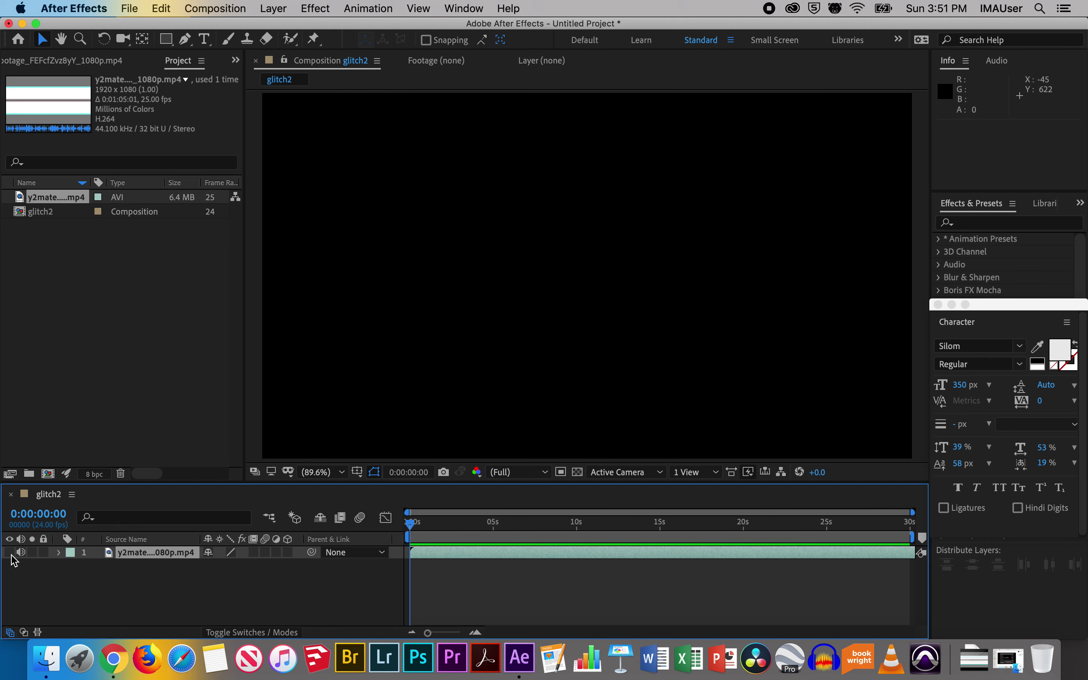
left_click(21, 553)
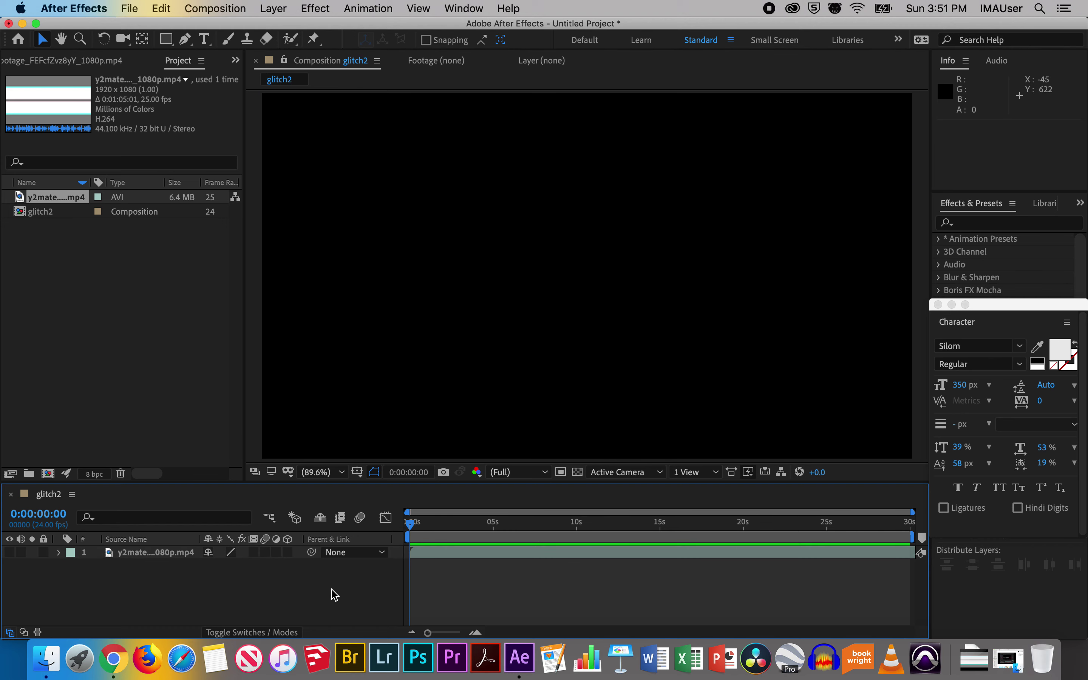
- Add a text layer reading GLITCH to the composition
key("space")
key("space")
left_click(204, 39)
left_click(556, 278)
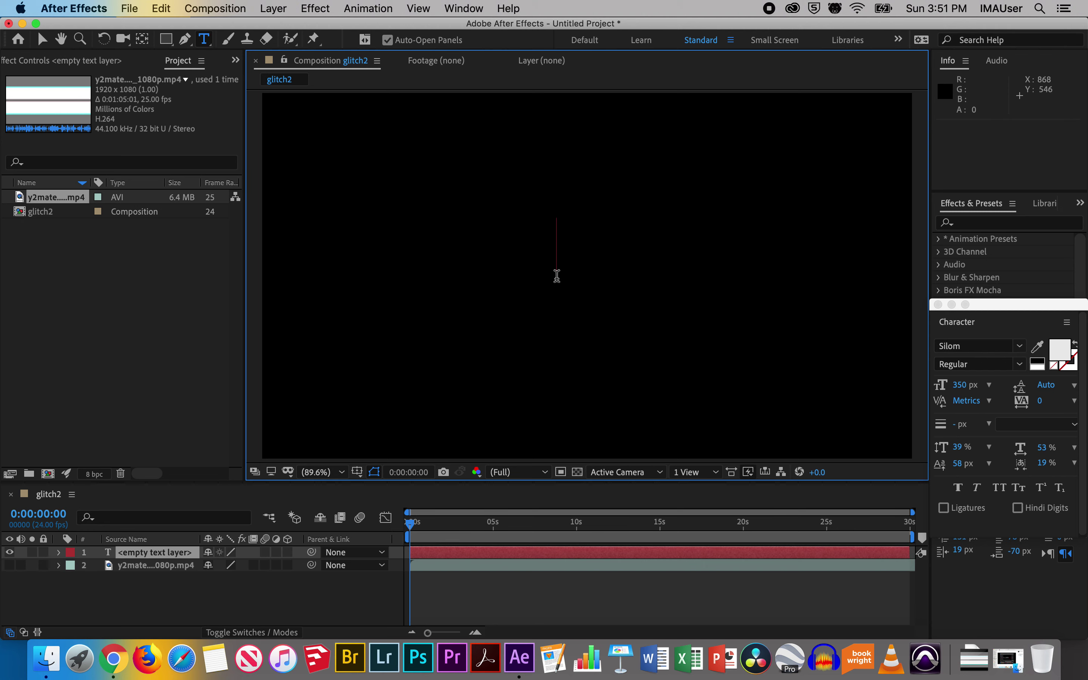
type("GLI")
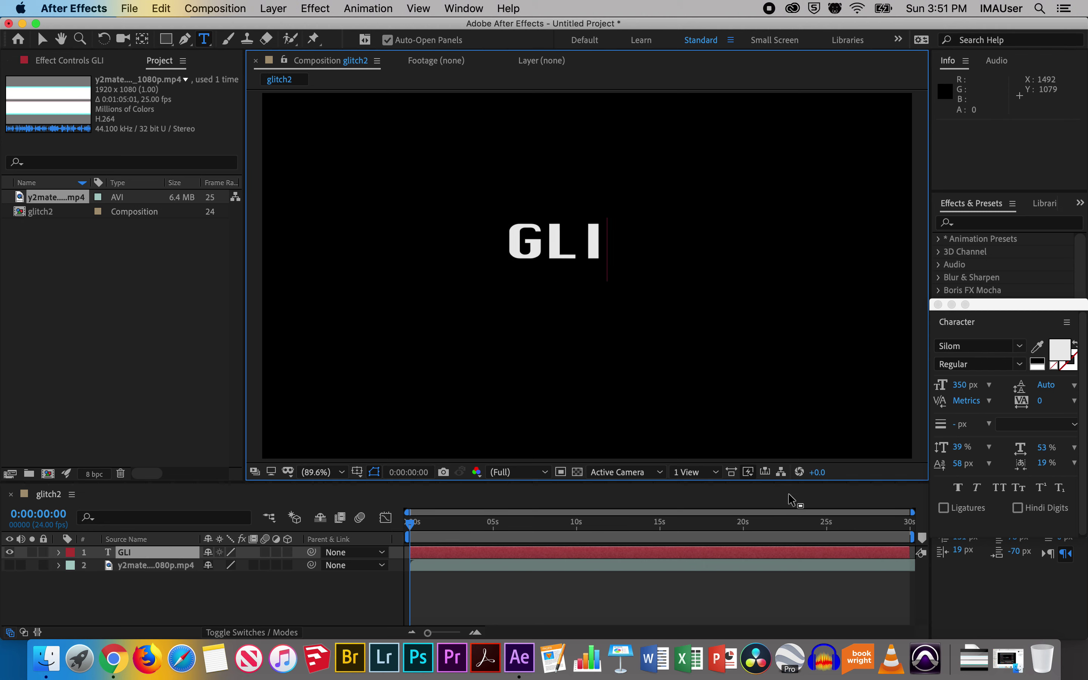
type("TCH")
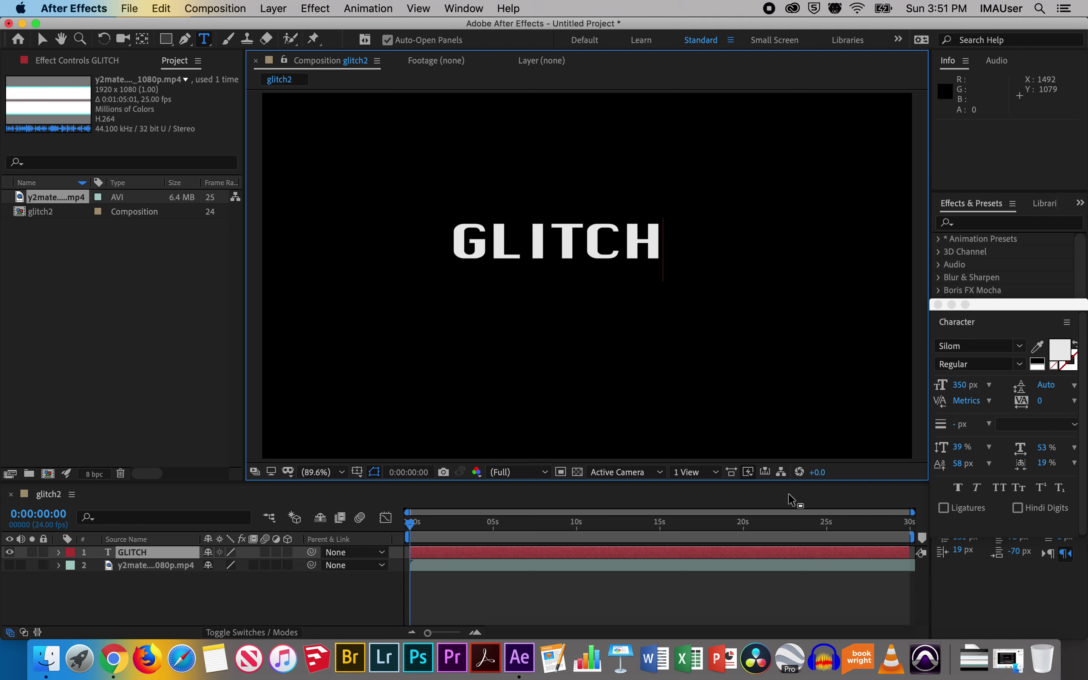
- Centre the GLITCH text horizontally and vertically in the frame
left_click_drag(1005, 307, 1004, 306)
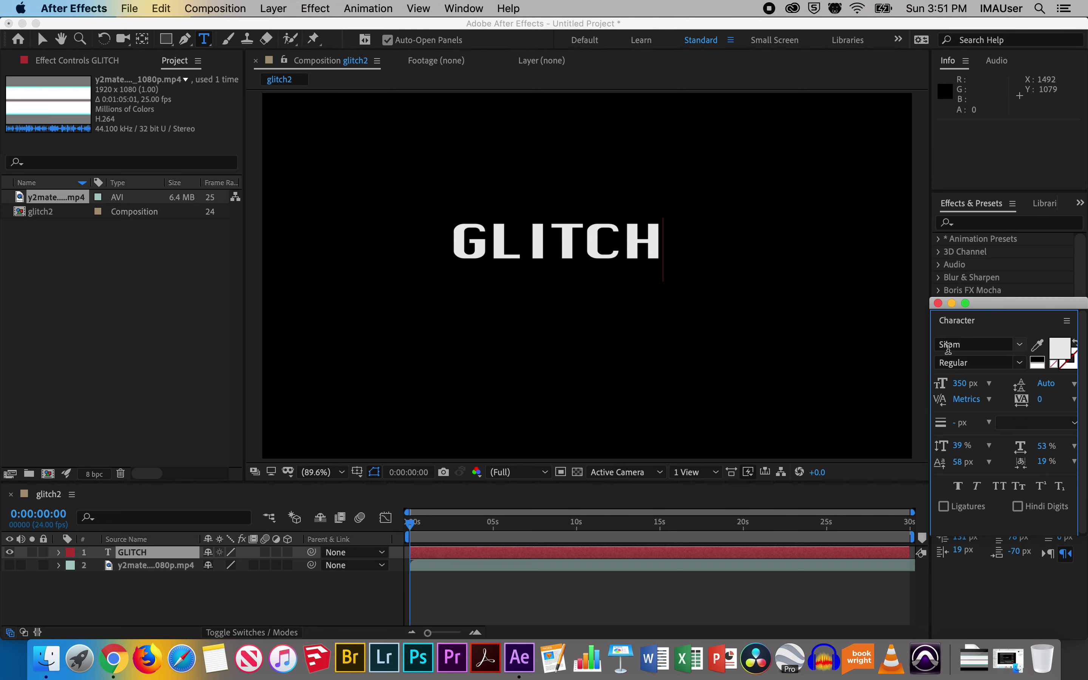
left_click_drag(1006, 307, 1006, 222)
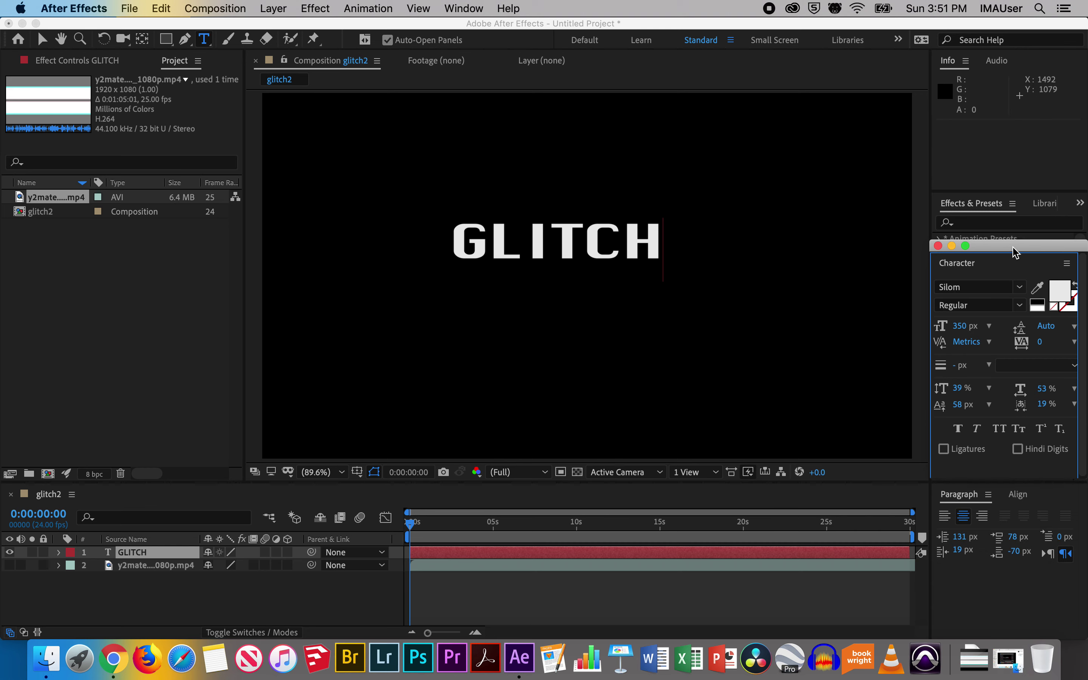
left_click(1019, 495)
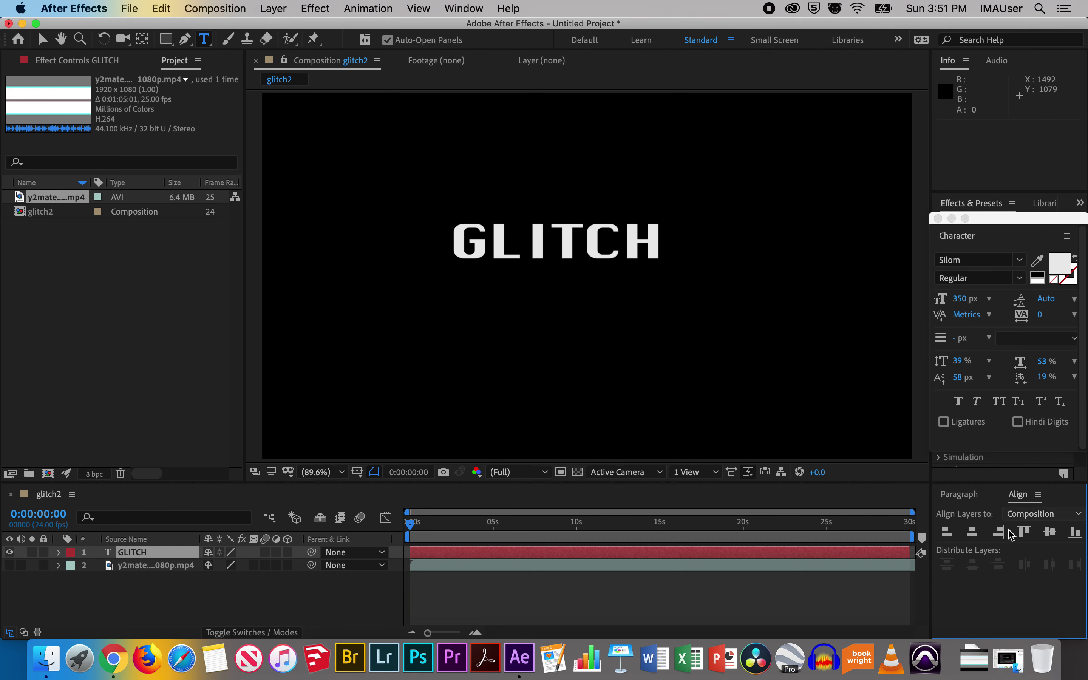
left_click(972, 532)
left_click(1049, 533)
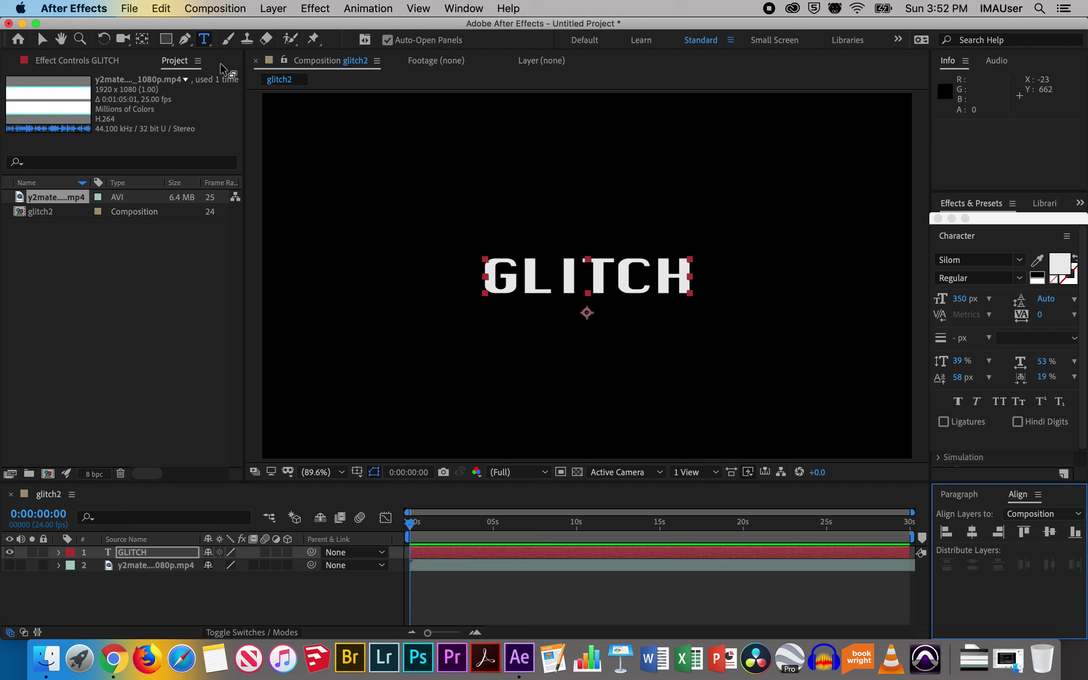
- Add a new adjustment layer above the GLITCH text
left_click(161, 588)
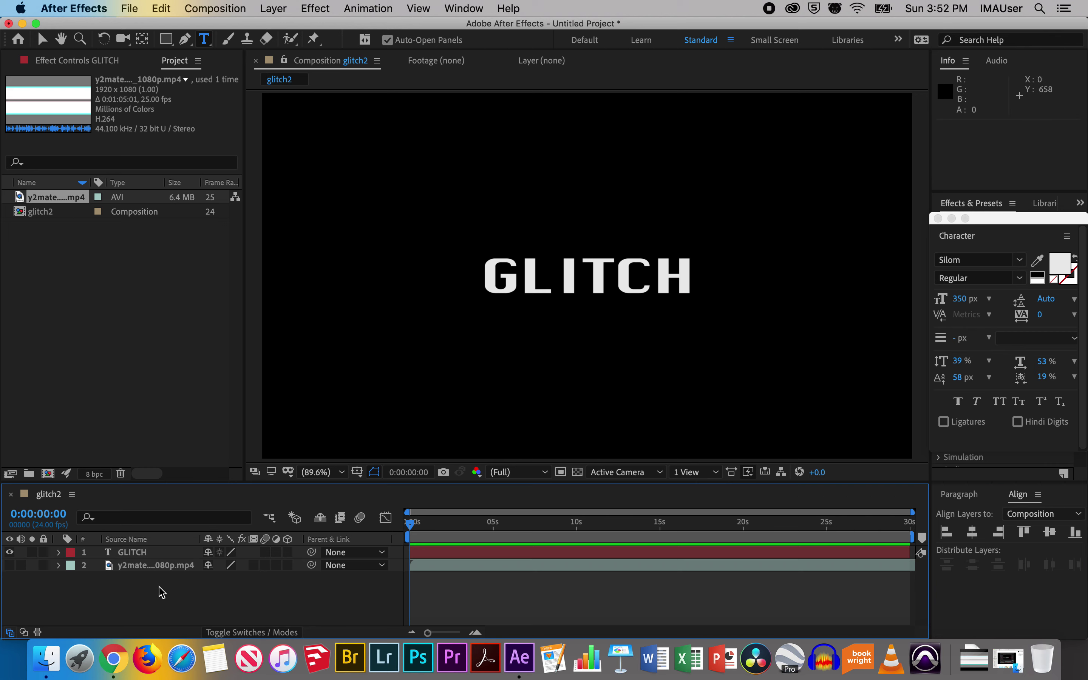
left_click(266, 8)
mouse_move(282, 27)
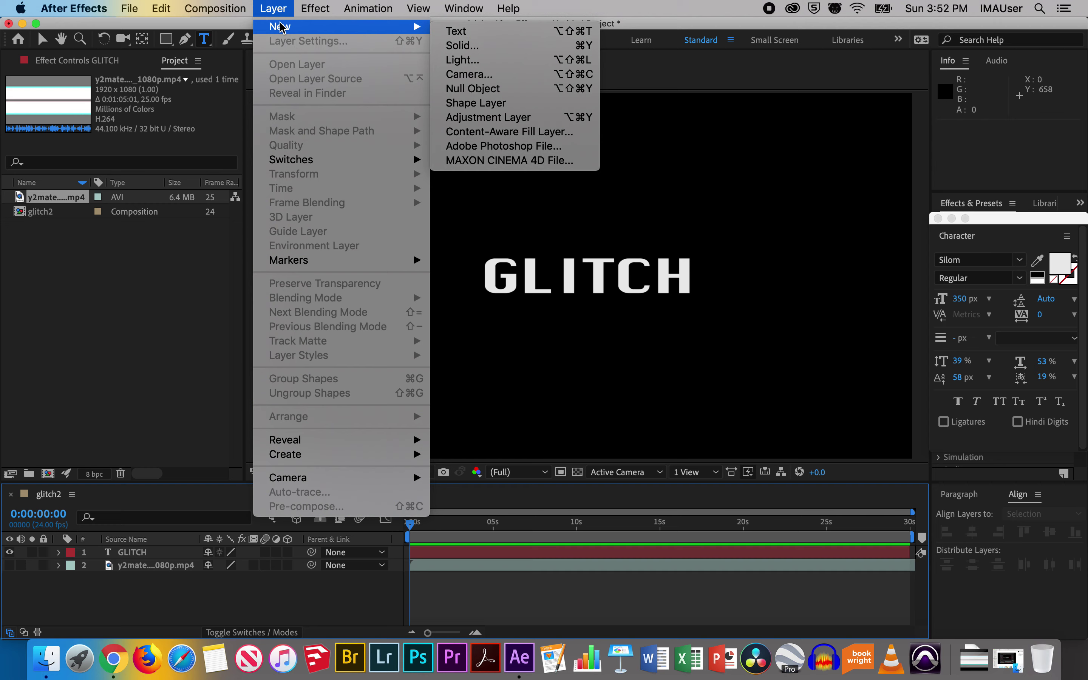
left_click(487, 117)
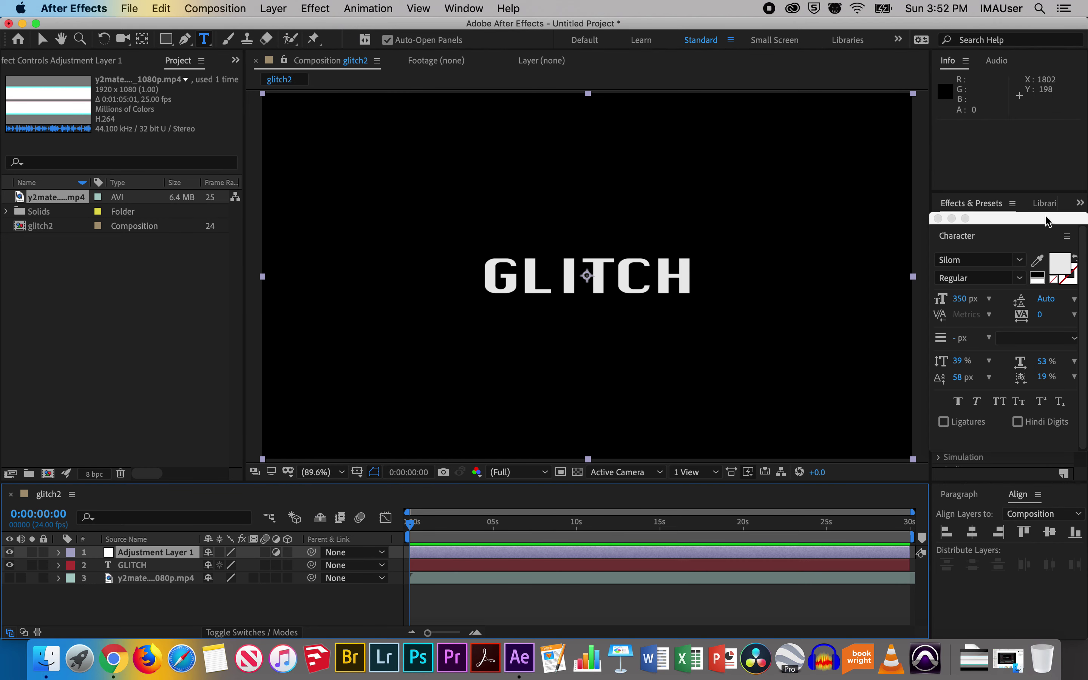
- Find Displacement Map by searching 'displ' and apply it to Adjustment Layer 1
left_click_drag(1047, 221, 1044, 425)
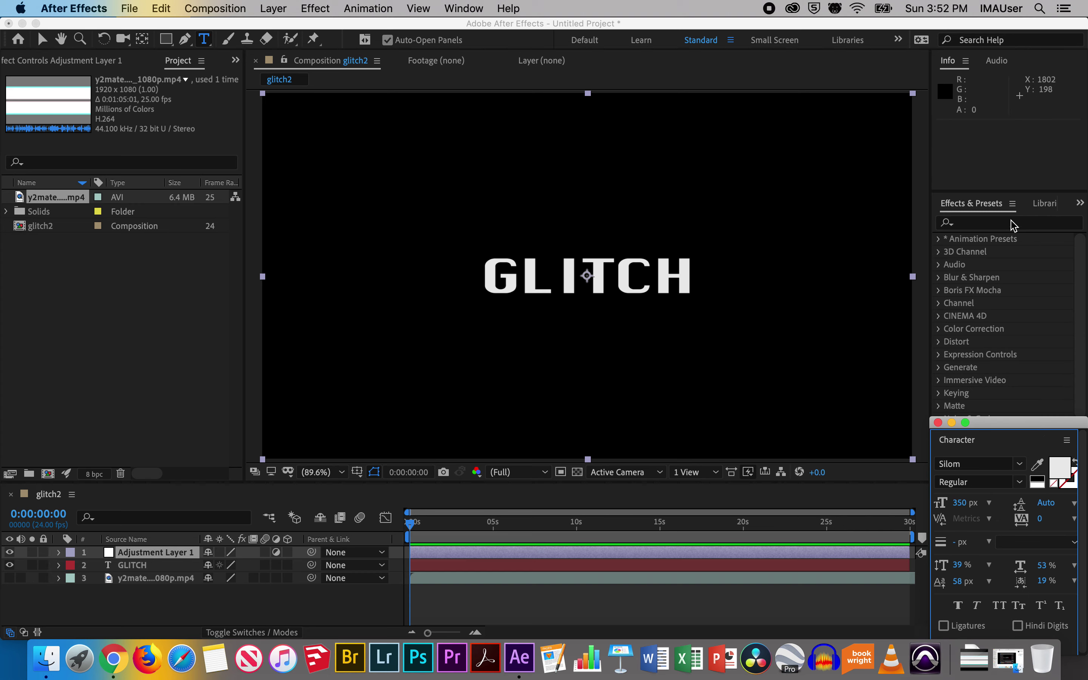
left_click(993, 223)
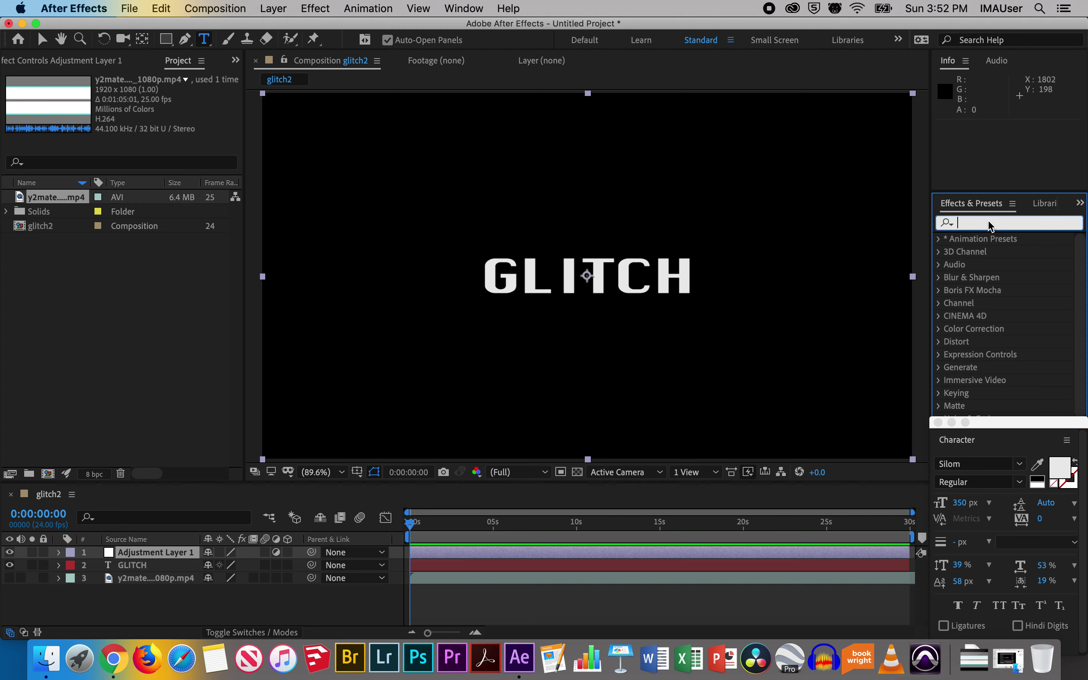
type("dis")
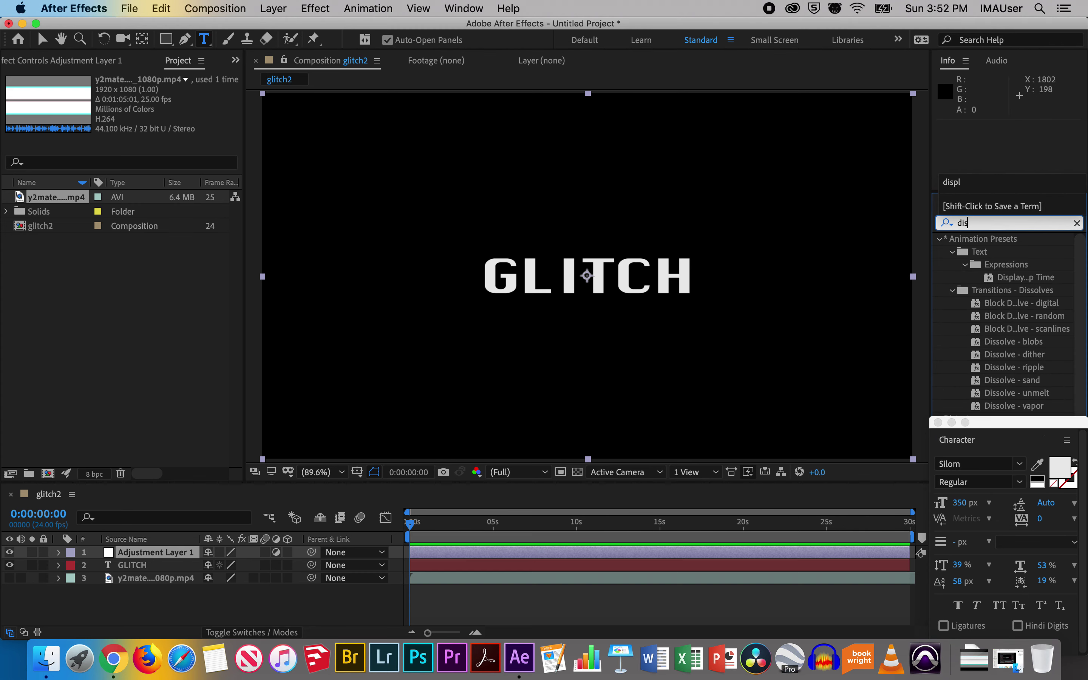
type("pl")
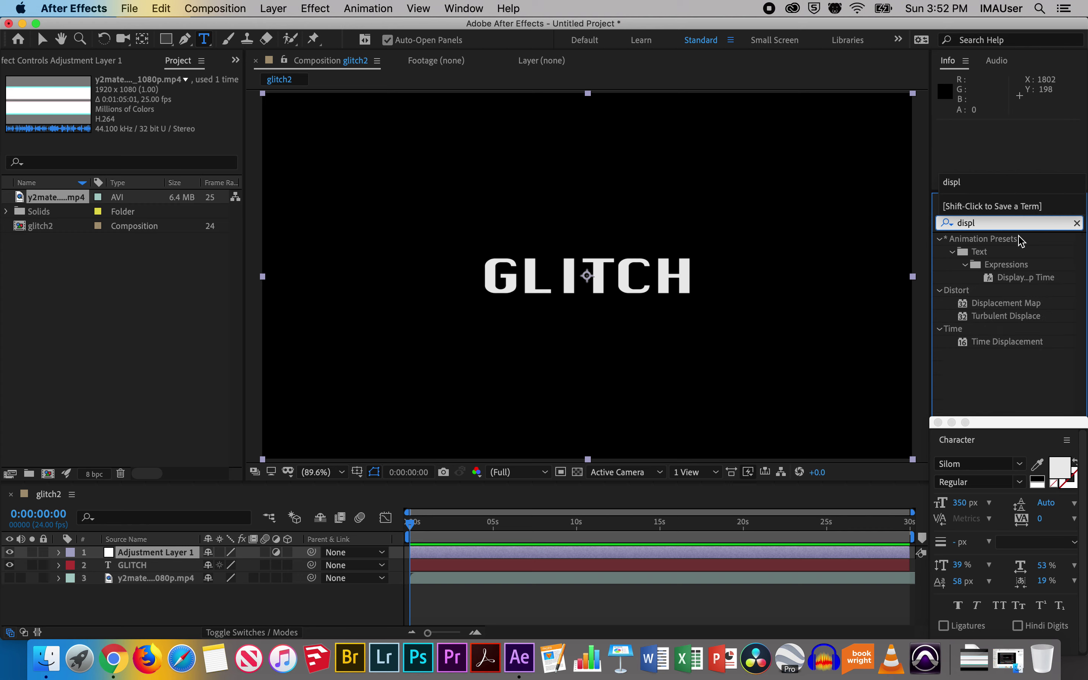
left_click(1010, 309)
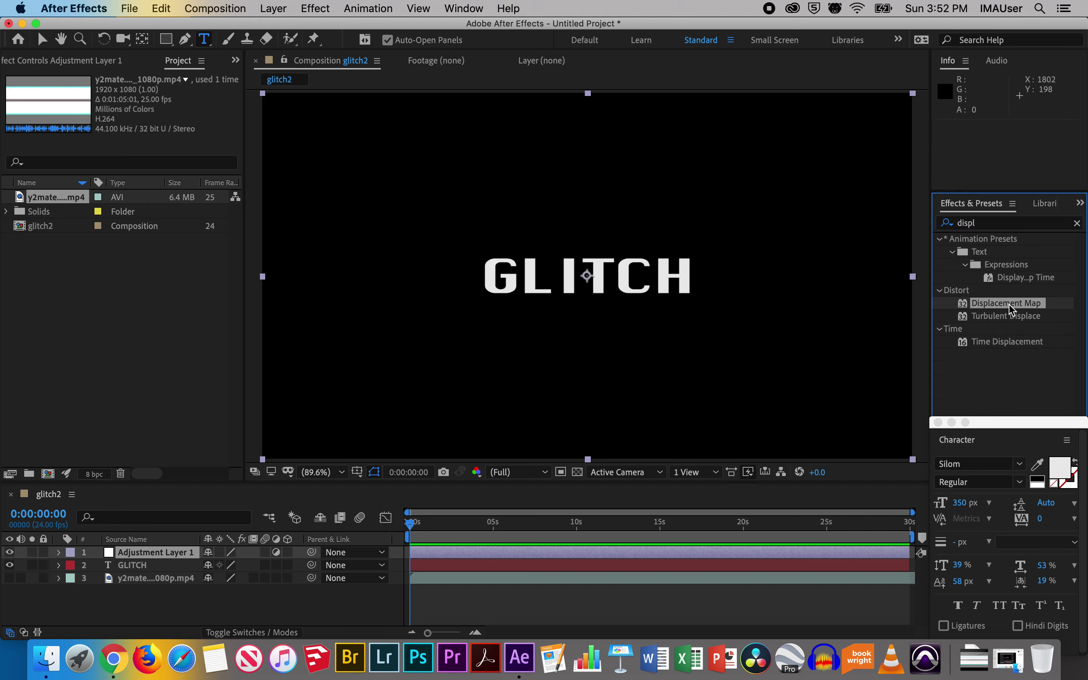
left_click_drag(1013, 309, 832, 305)
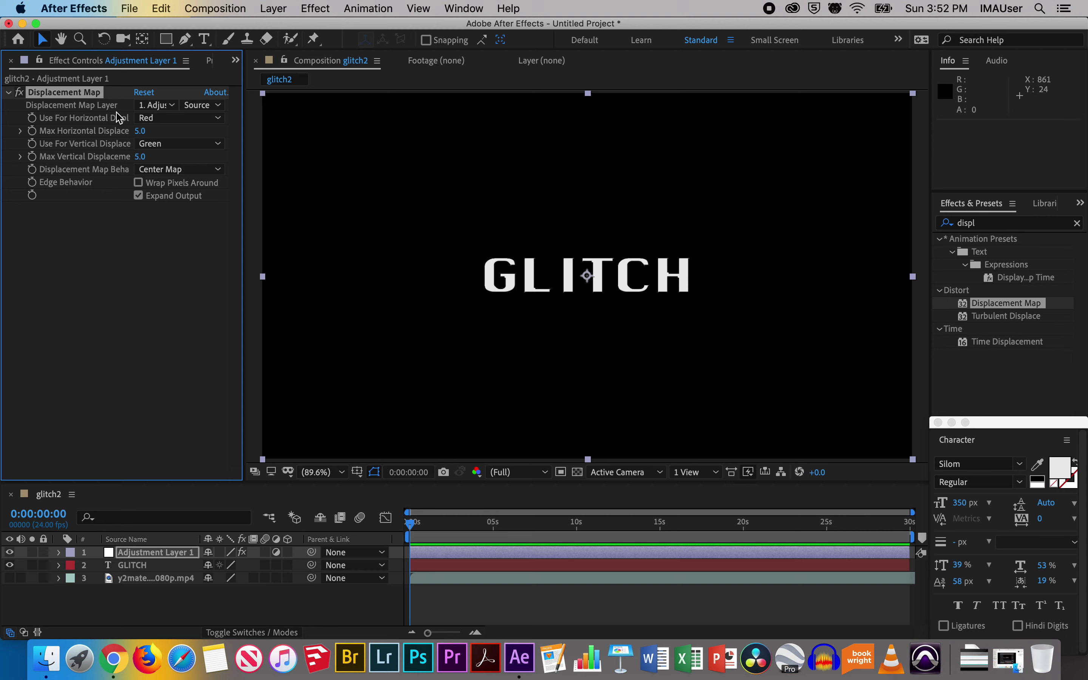
- Set the Displacement Map Layer to the y2mate glitch footage and preview the result
left_click(173, 108)
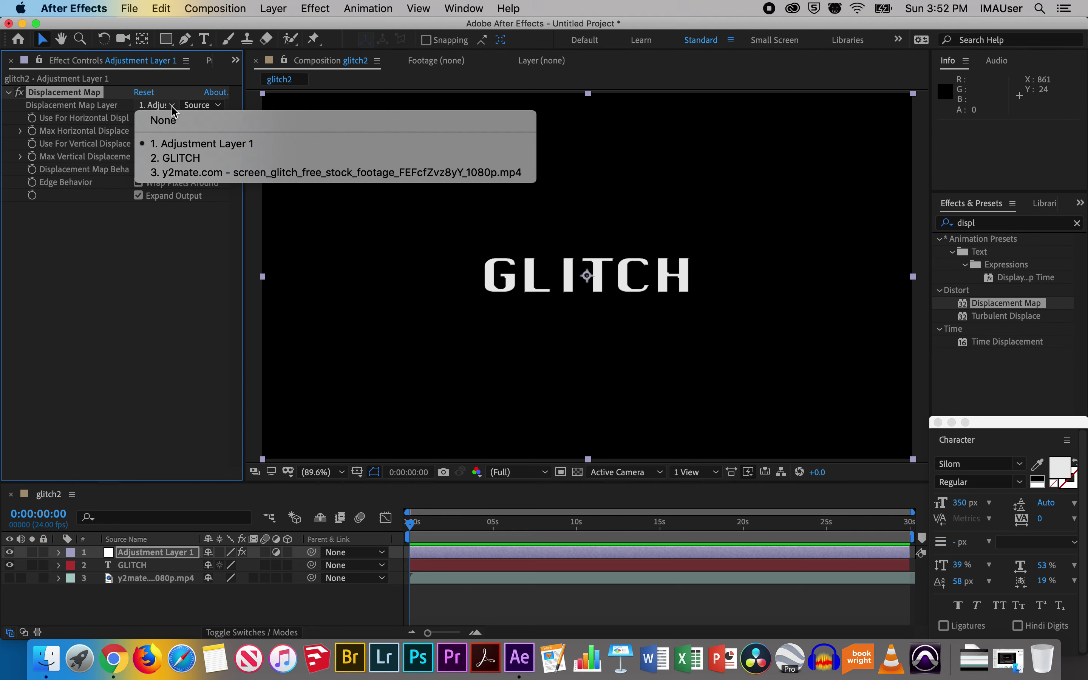
left_click(187, 173)
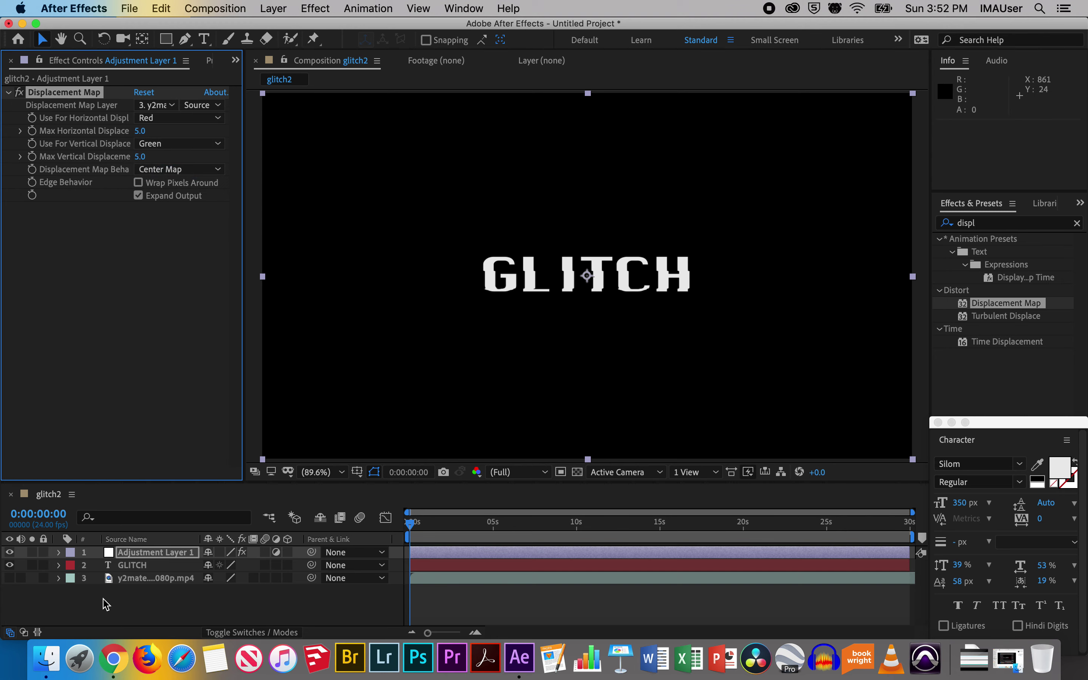
key("space")
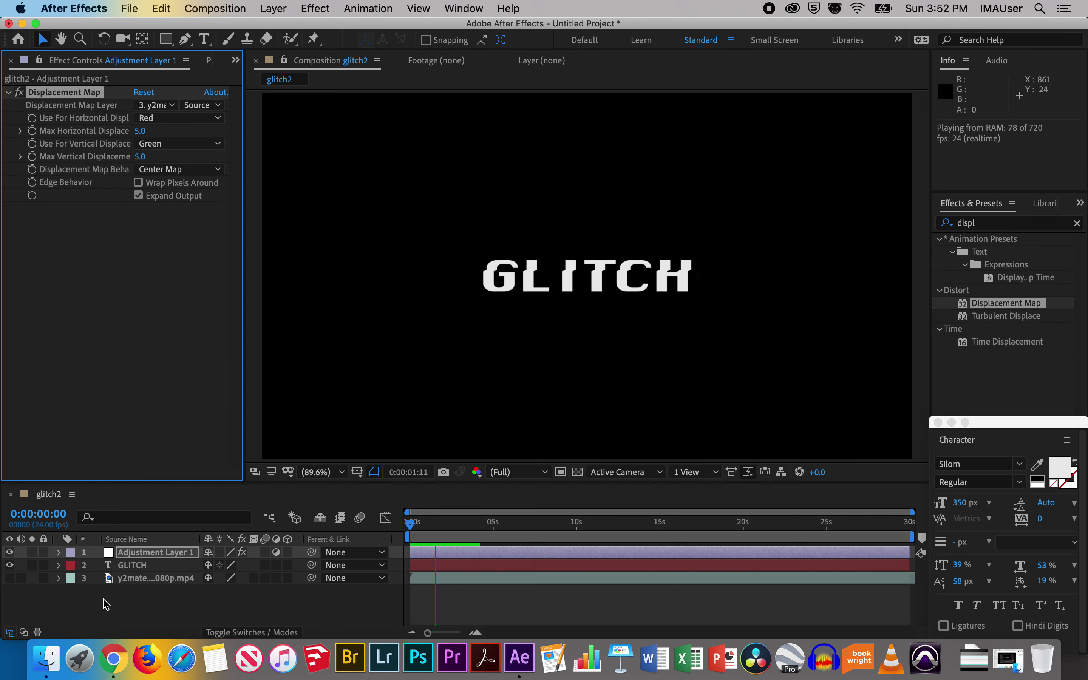
key("space")
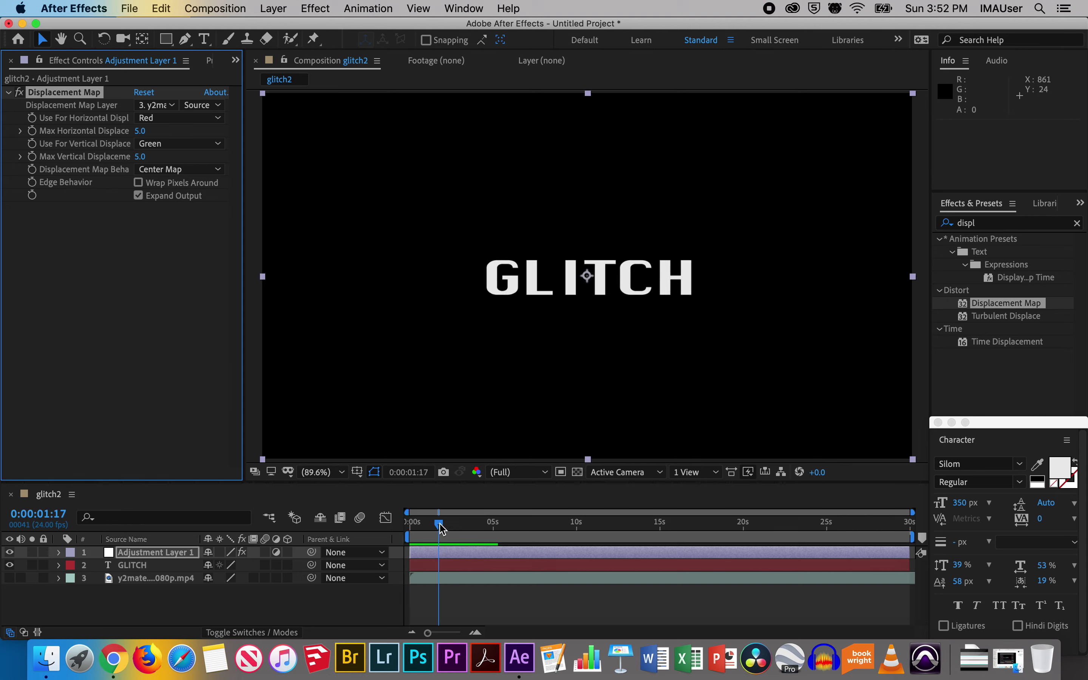
left_click_drag(440, 525, 368, 510)
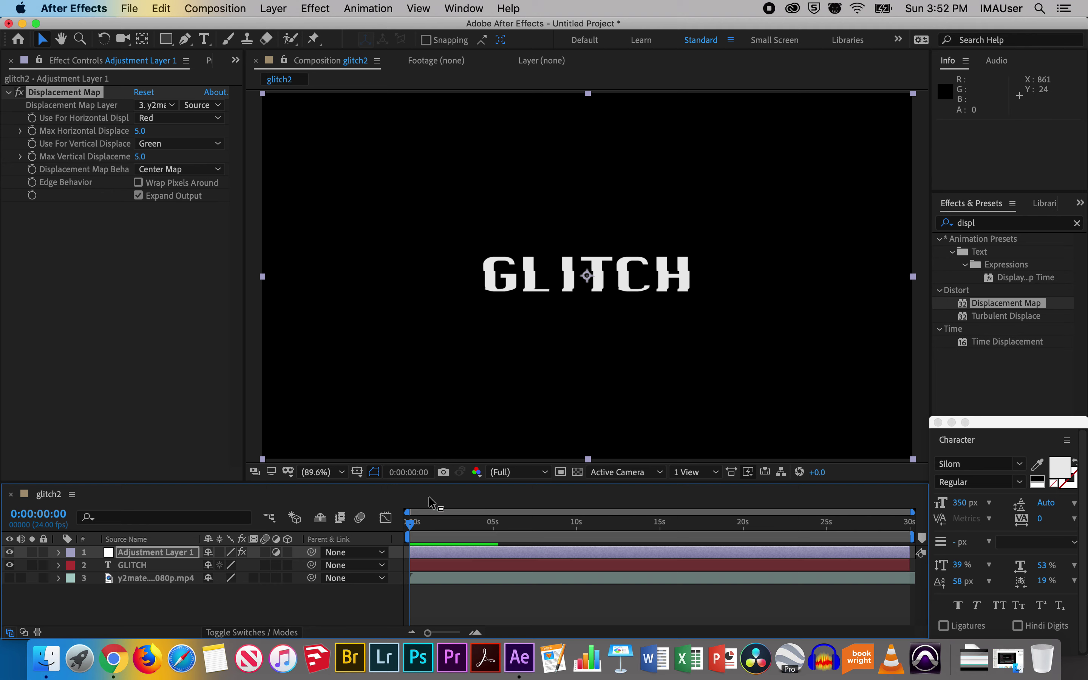
- Move the footage layer directly above the GLITCH text layer and preview again
left_click(149, 579)
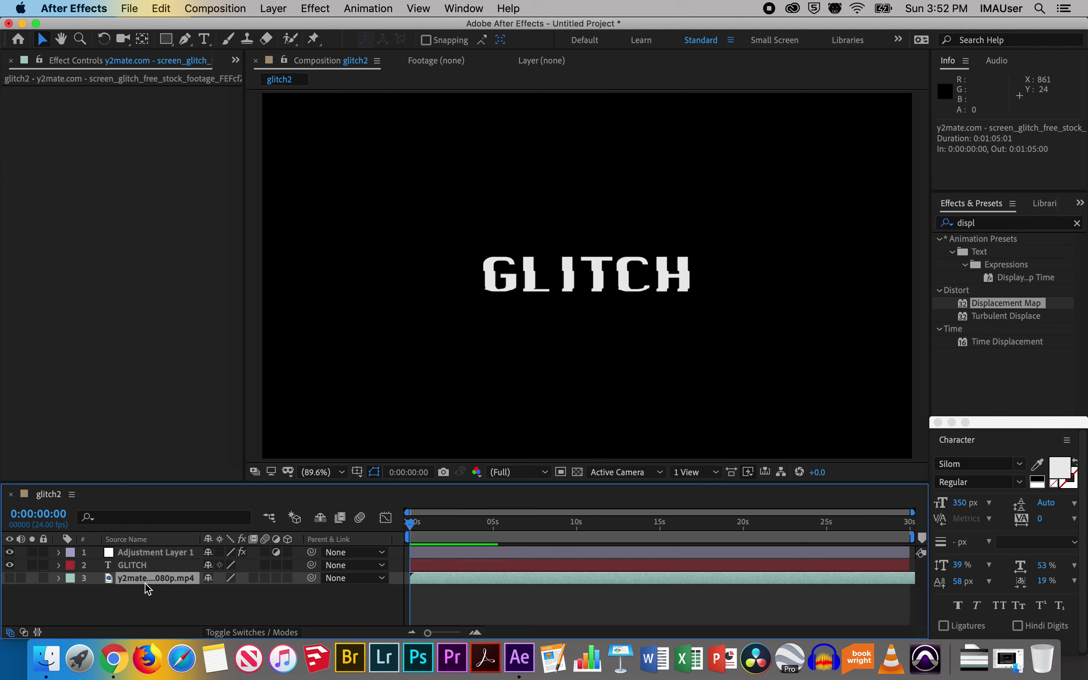
left_click_drag(150, 581, 161, 565)
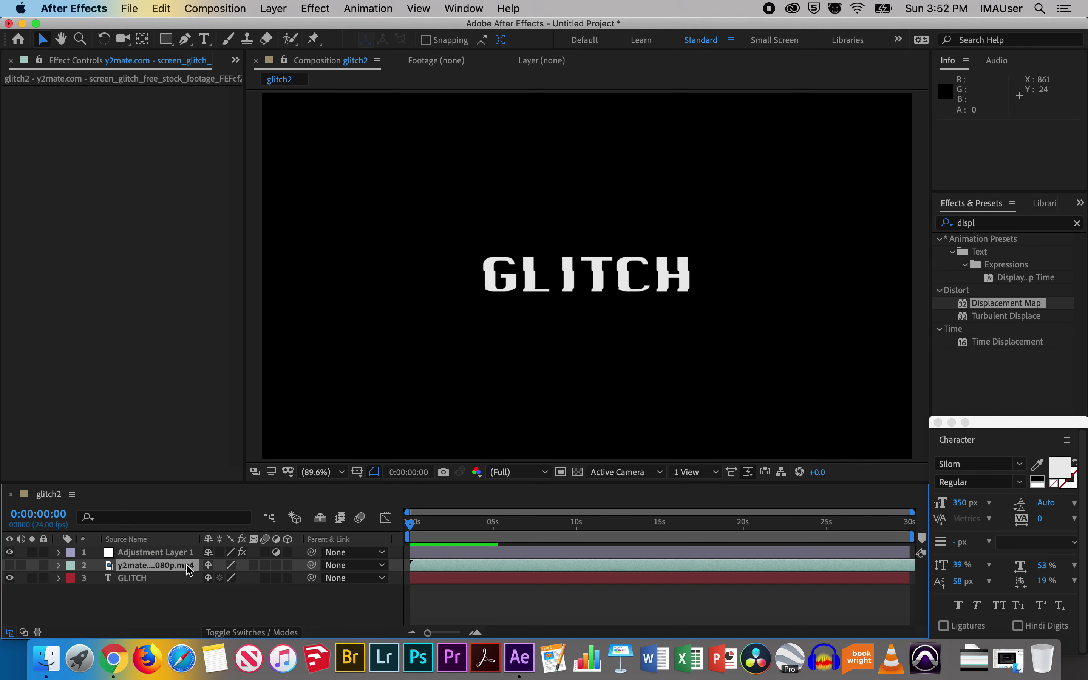
key("space")
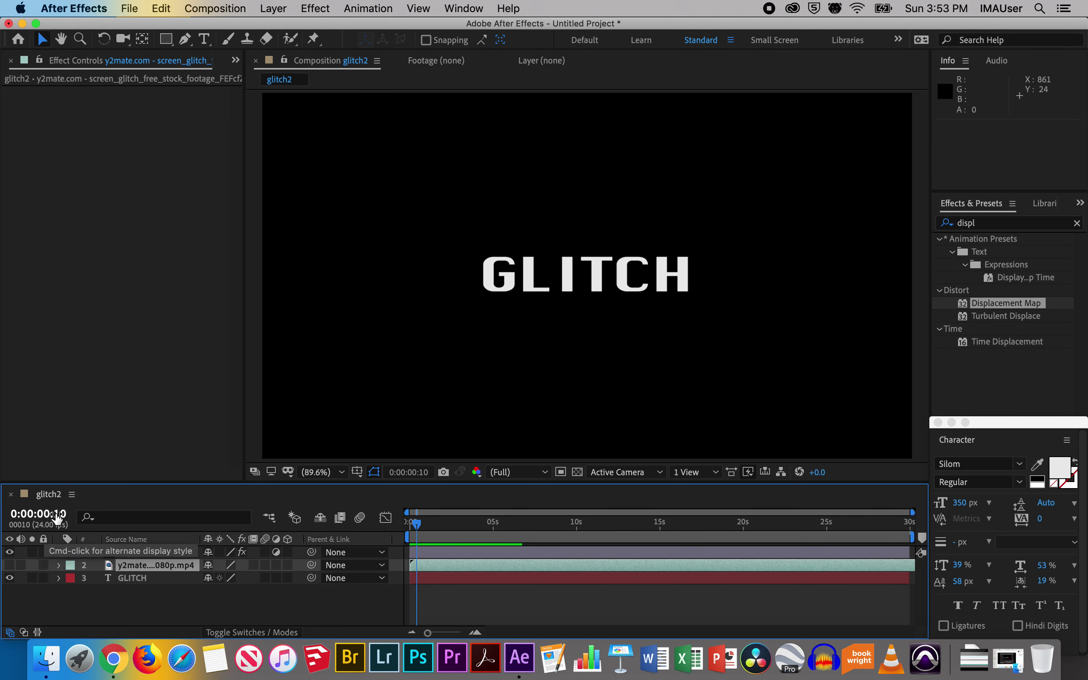
left_click(140, 579)
- Set Max Horizontal Displacement to -54 and Max Vertical to -58, preview, and return to frame 0
left_click(150, 557)
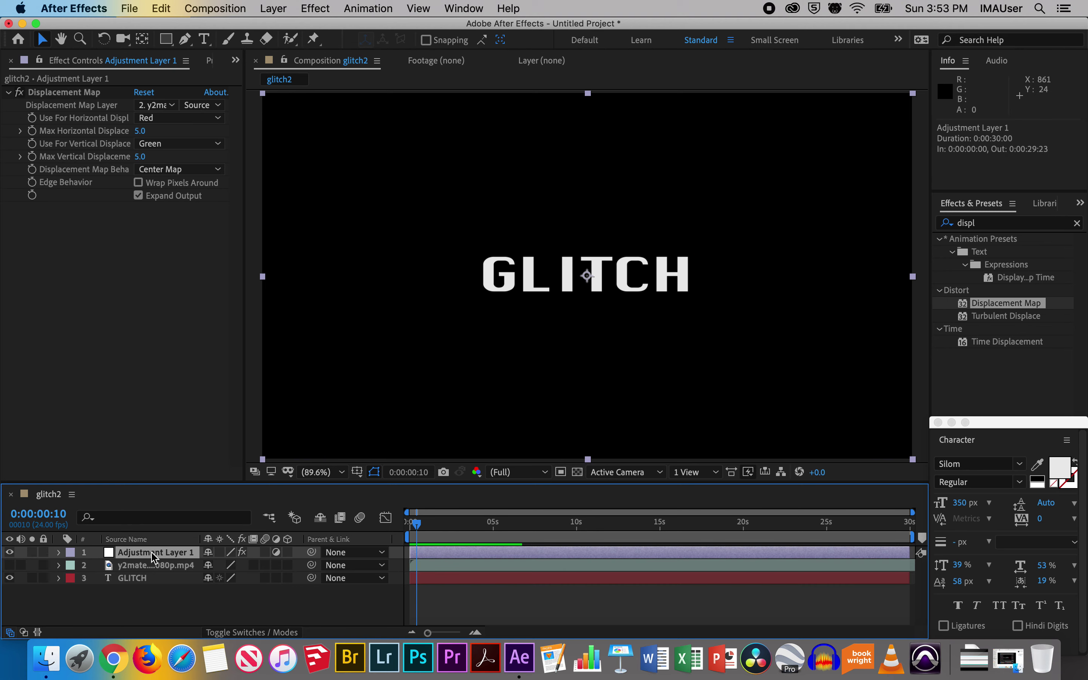
mouse_move(139, 130)
left_mouse_down()
mouse_move(158, 131)
mouse_move(115, 158)
mouse_move(201, 142)
mouse_move(69, 155)
mouse_move(133, 157)
mouse_move(87, 120)
mouse_move(85, 138)
left_mouse_up()
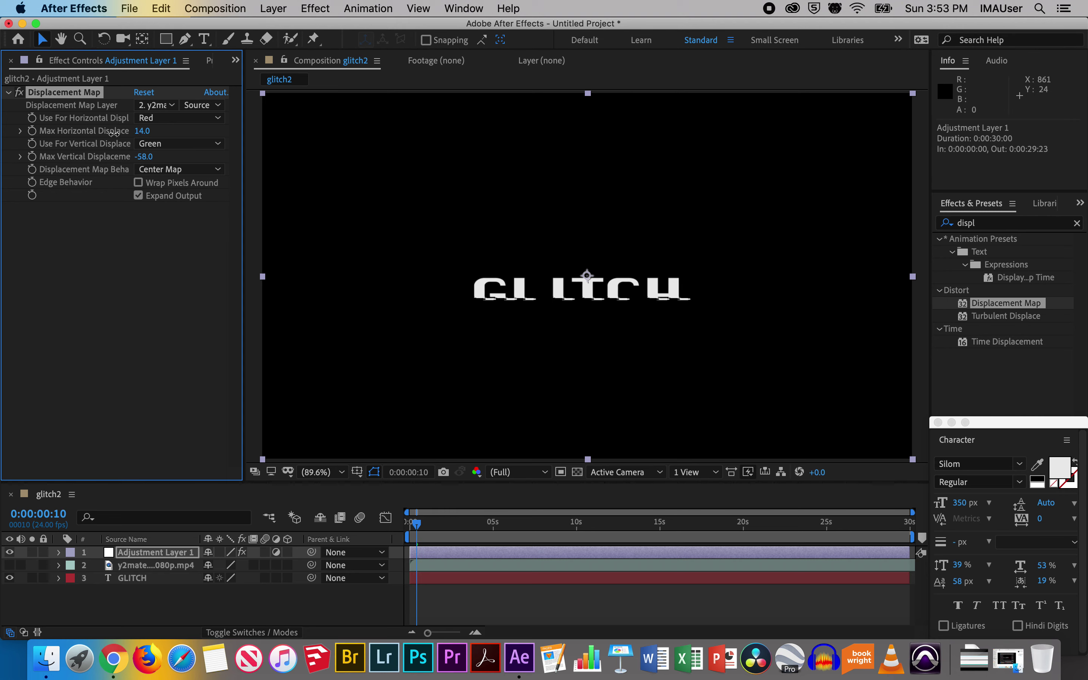
key("space")
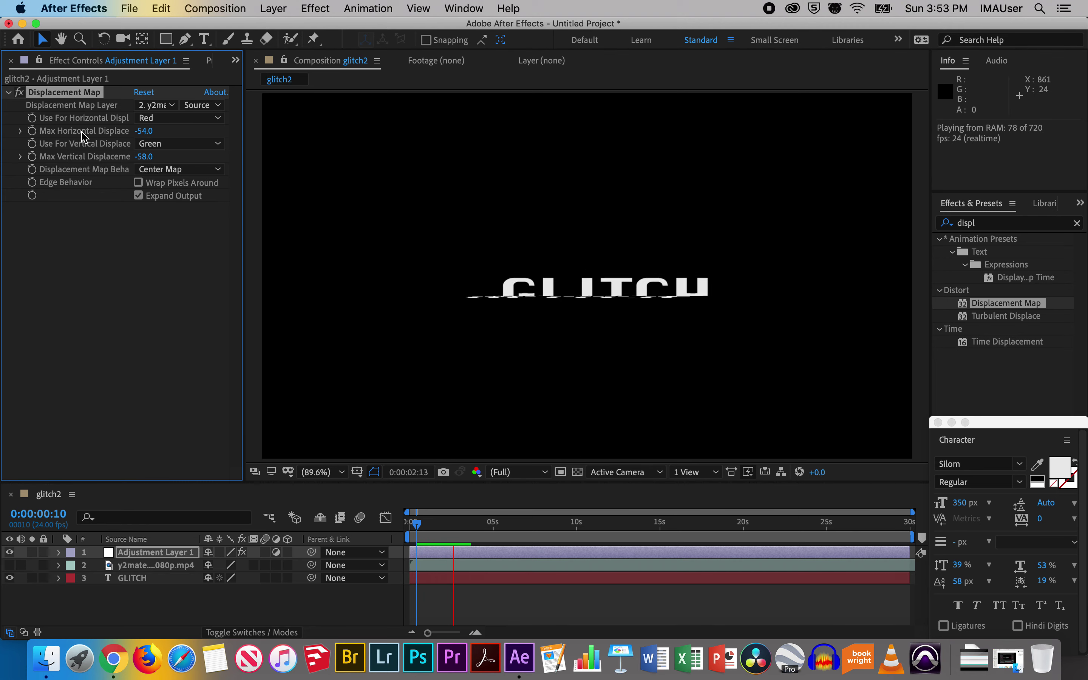
key("space")
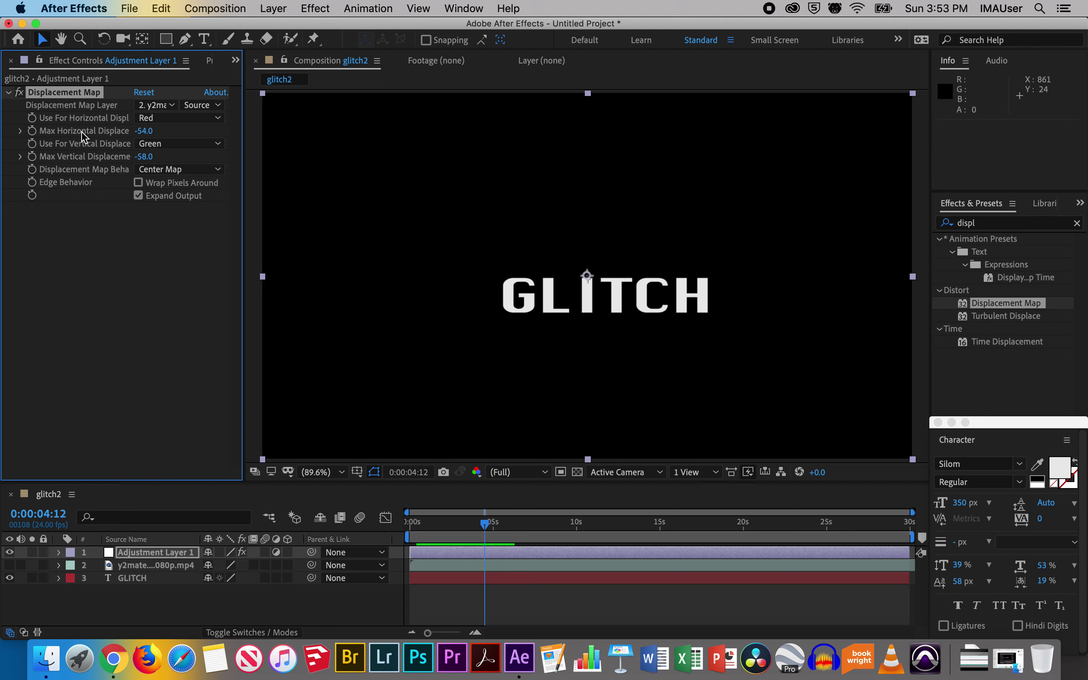
left_click(360, 504)
key("Home")
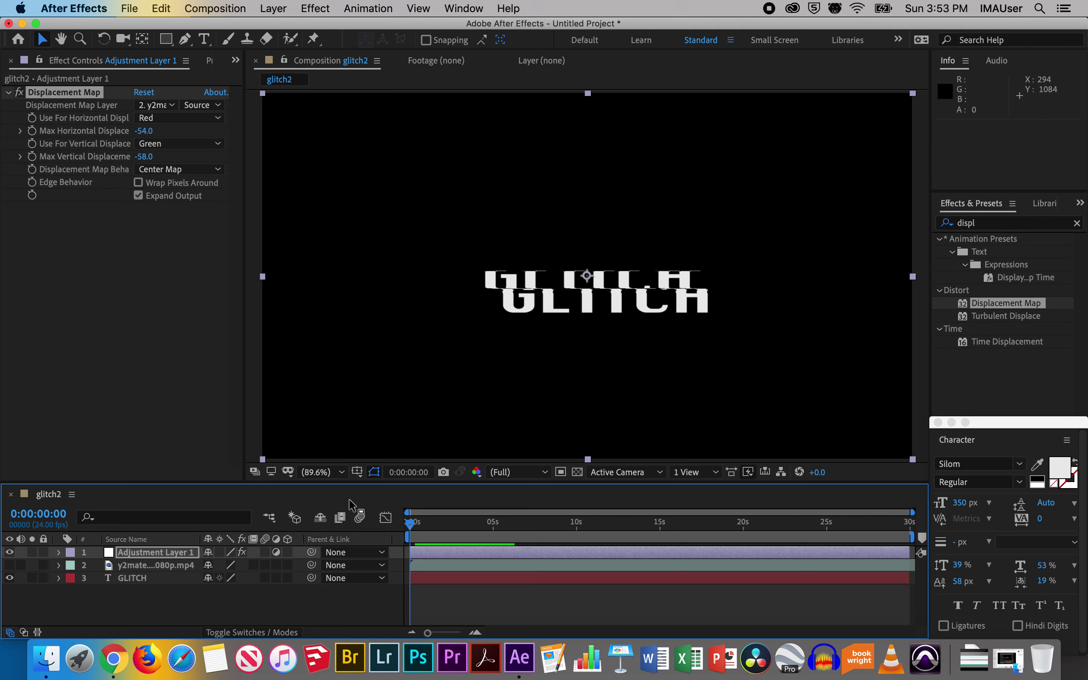
- Select the GLITCH text layer in the timeline
left_click(149, 578)
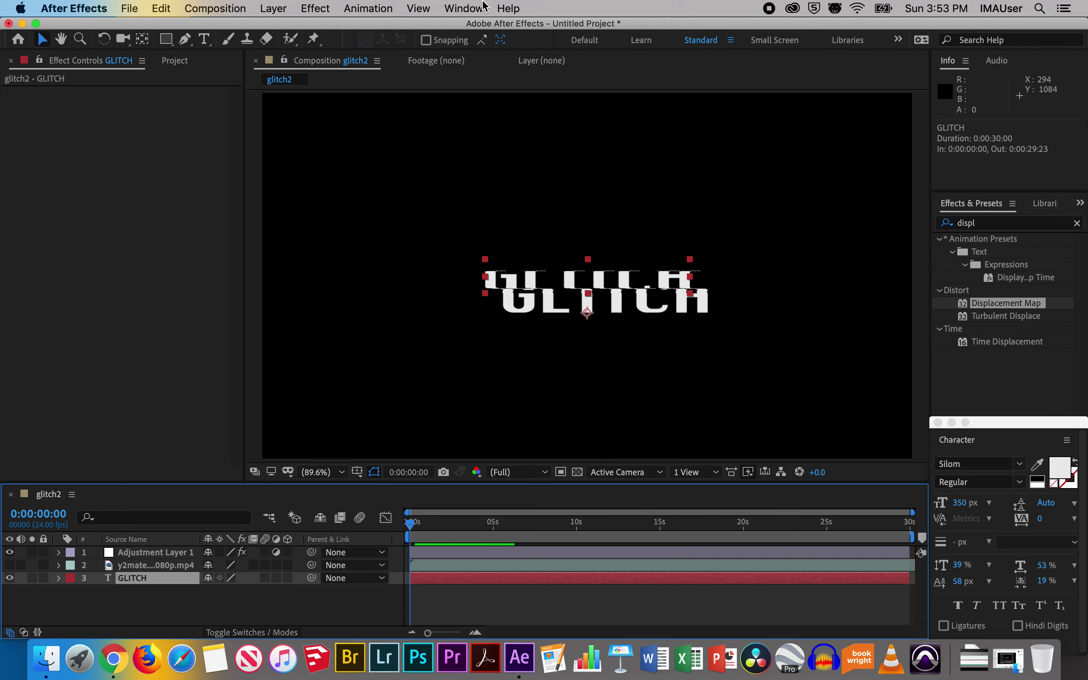
- Apply Effect > Channel > Set Channels to the GLITCH text layer
left_click(321, 8)
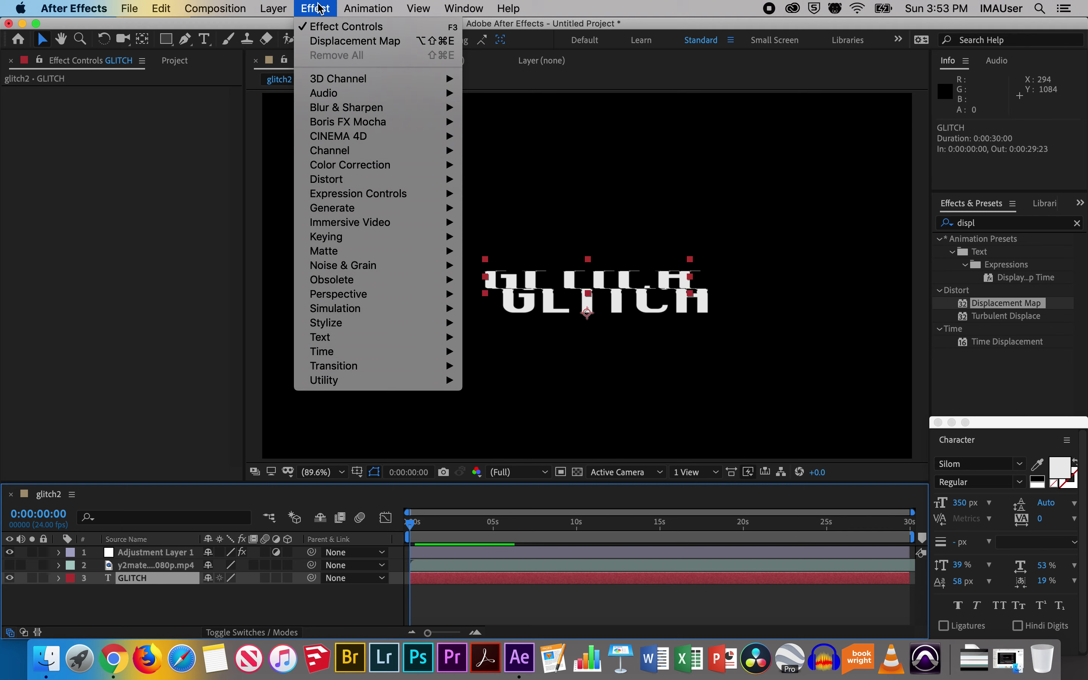
mouse_move(345, 152)
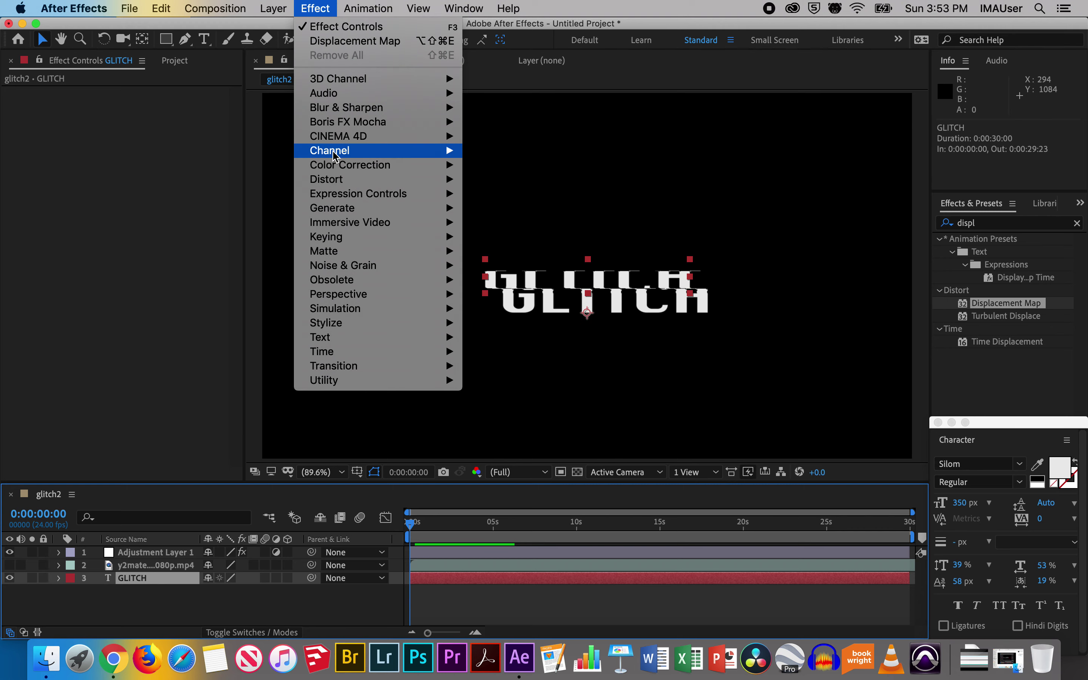
mouse_move(455, 147)
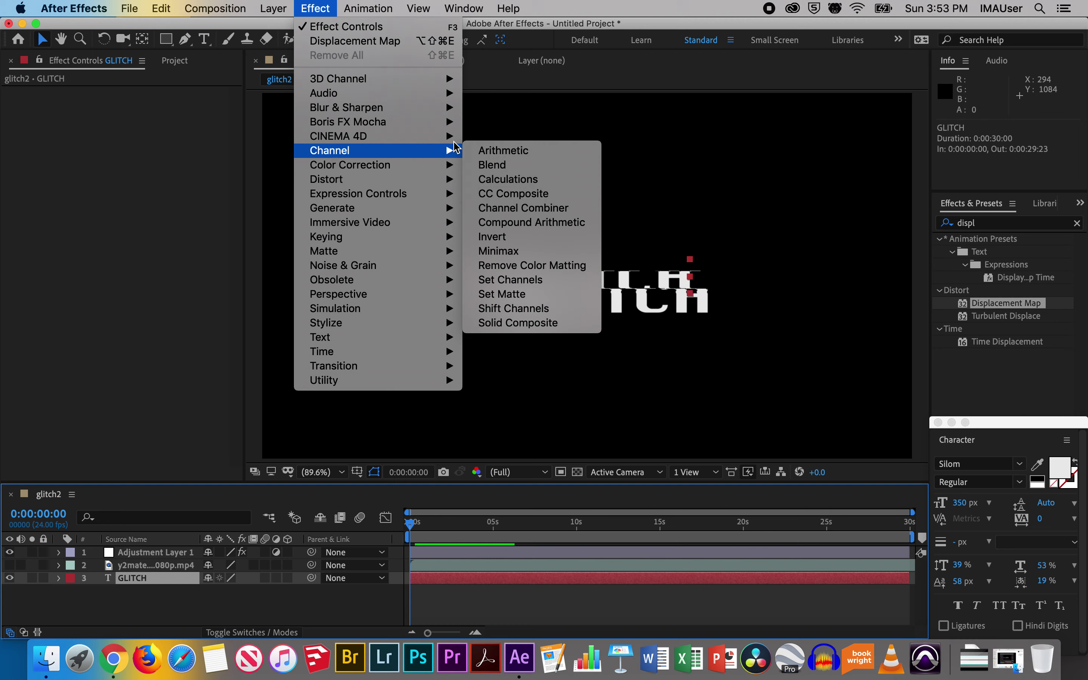
left_click(524, 280)
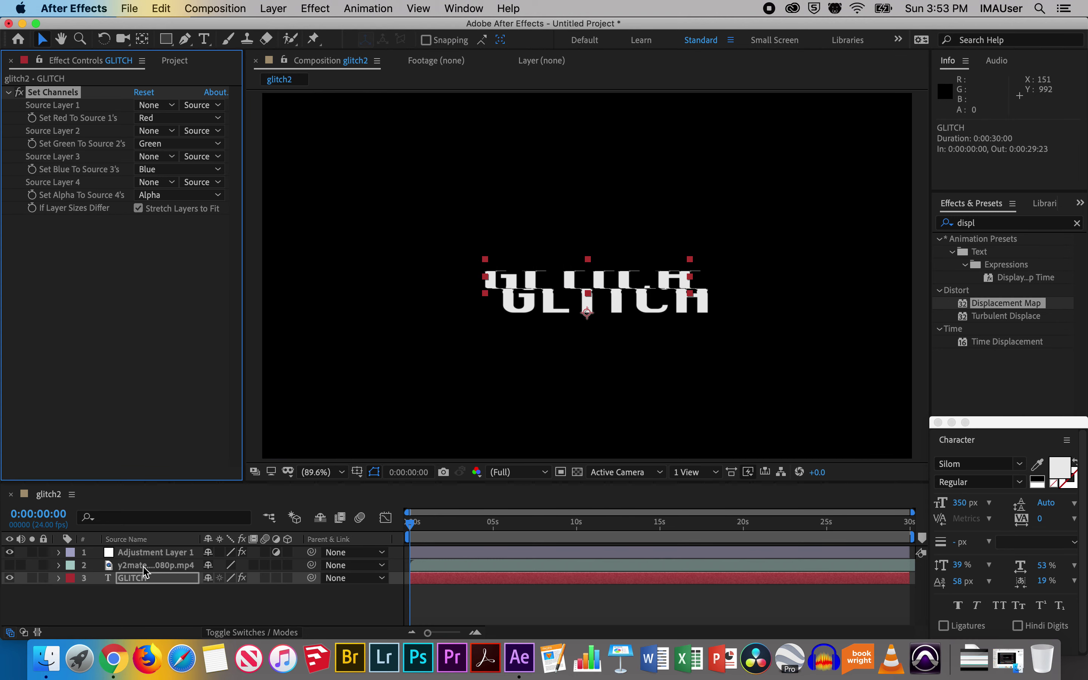
- Duplicate the GLITCH text layer twice so there are three copies
left_click(144, 593)
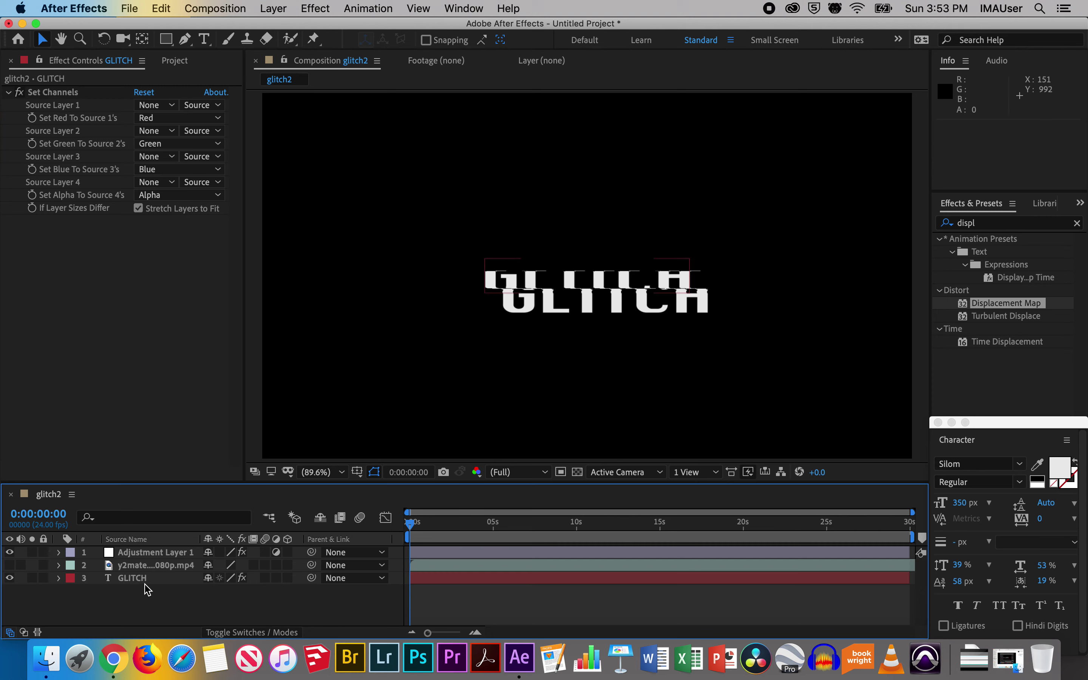
left_click(151, 581)
key("super+d")
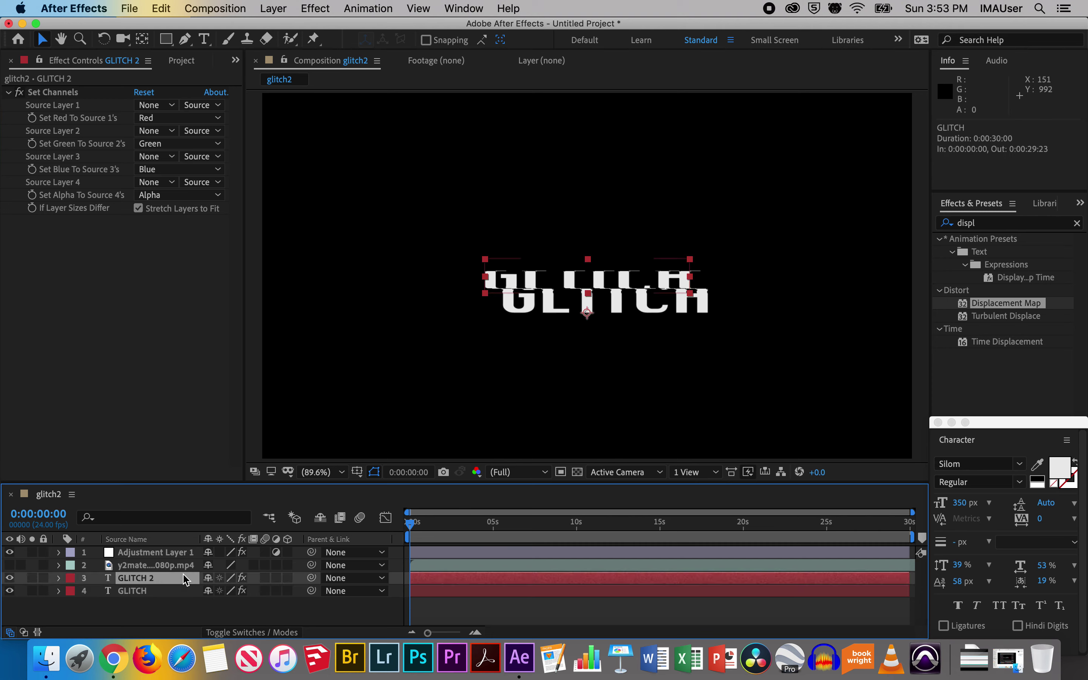
key("super+d")
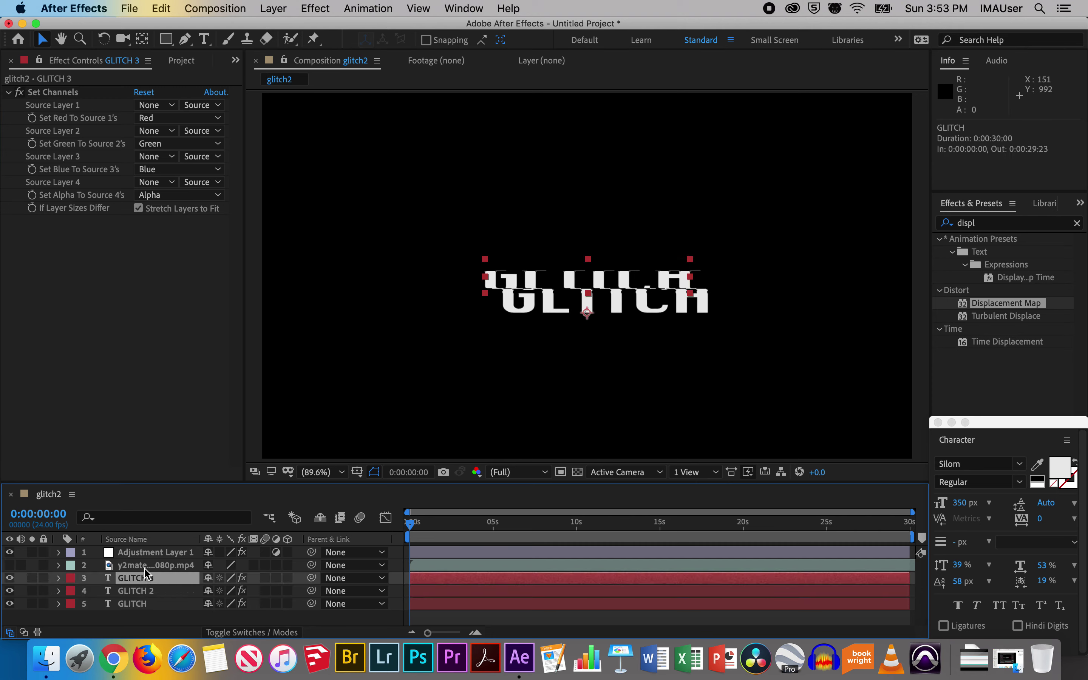
- Rename the three text layers RED, GREEN and BLUE
key("Return")
type("R")
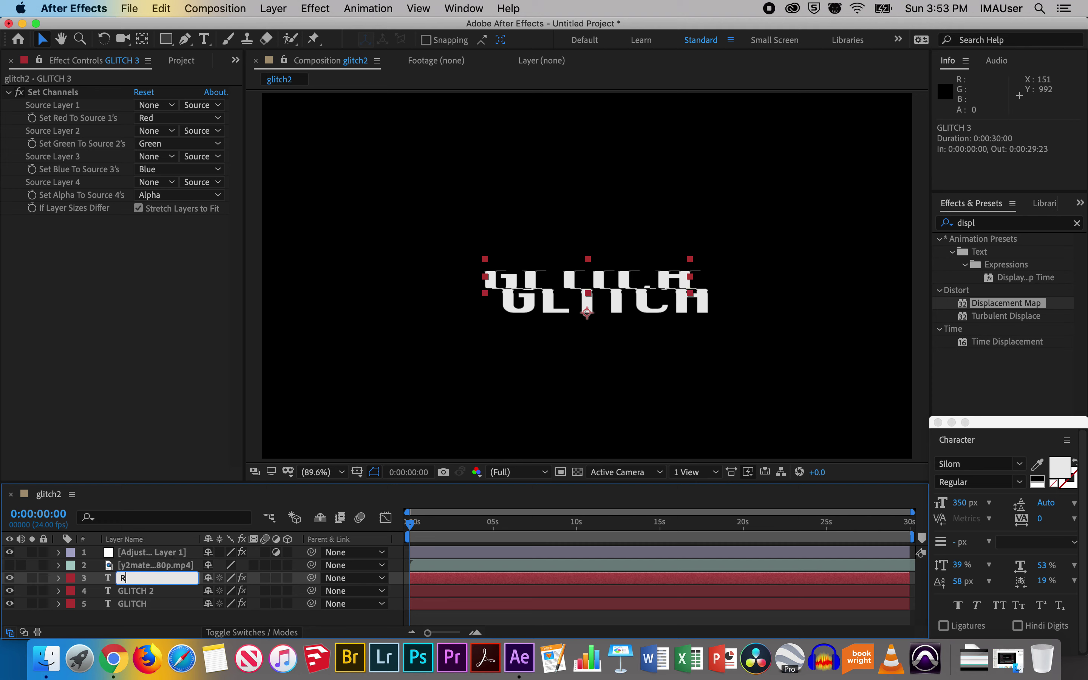
type("ED")
left_click(144, 592)
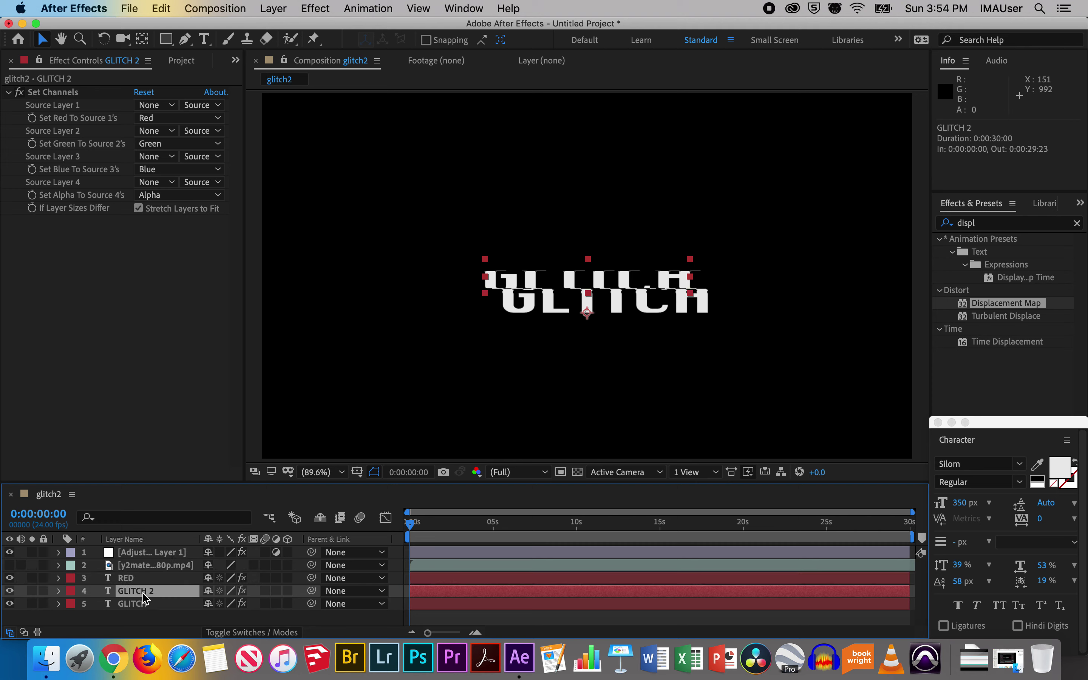
key("Return")
type("GREEN")
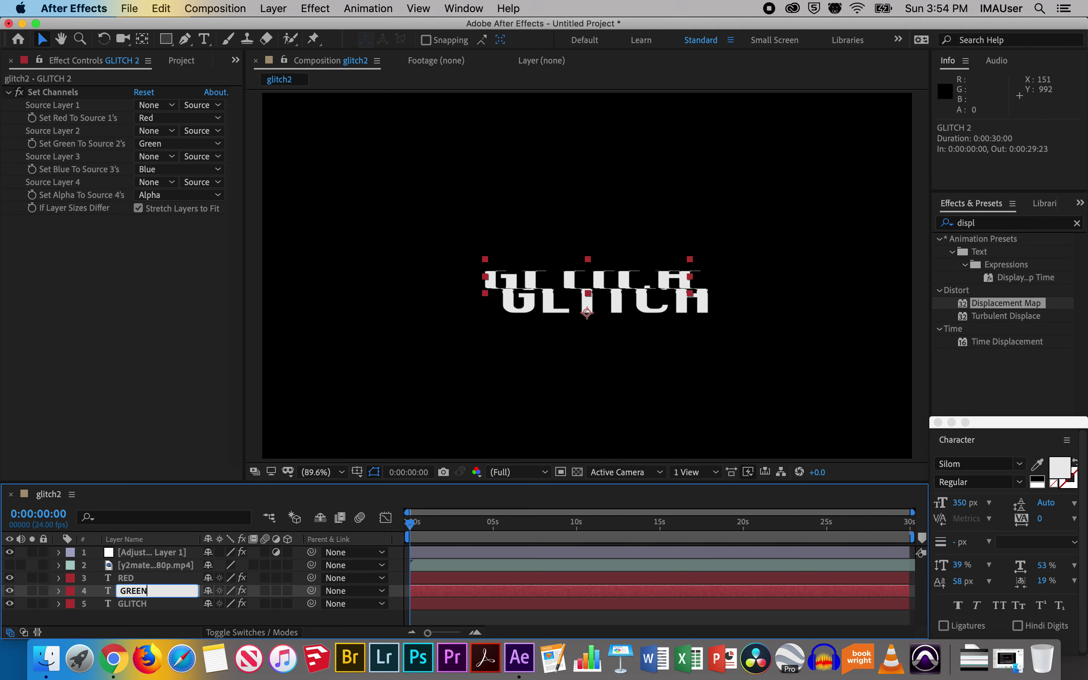
left_click(133, 607)
key("Return")
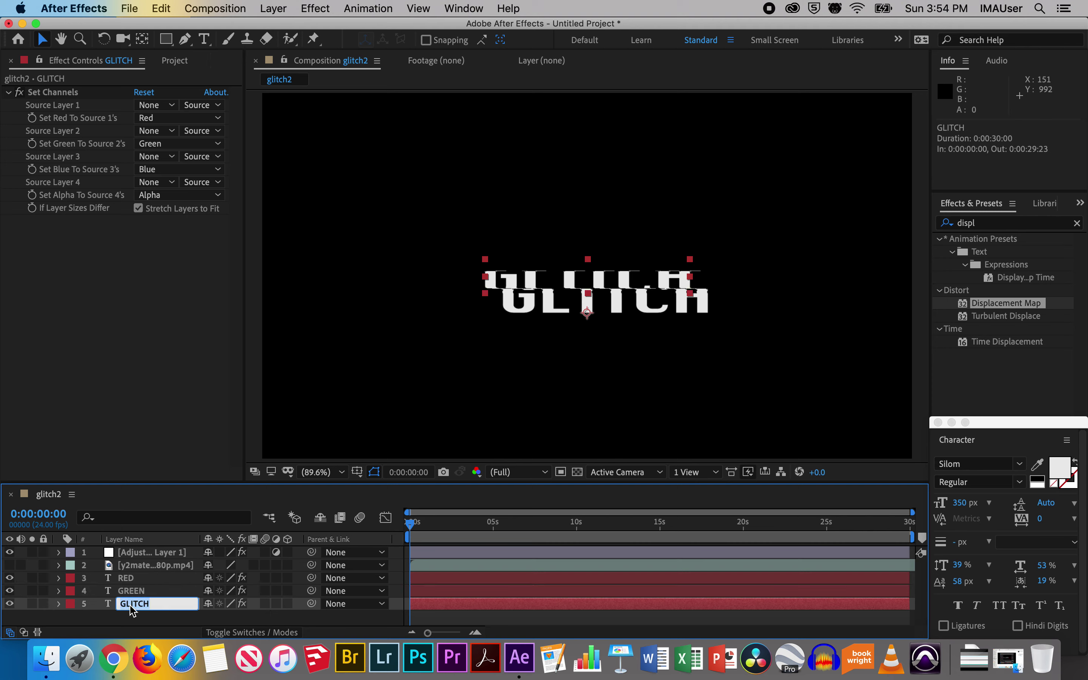
type("BLU")
type("E")
key("Return")
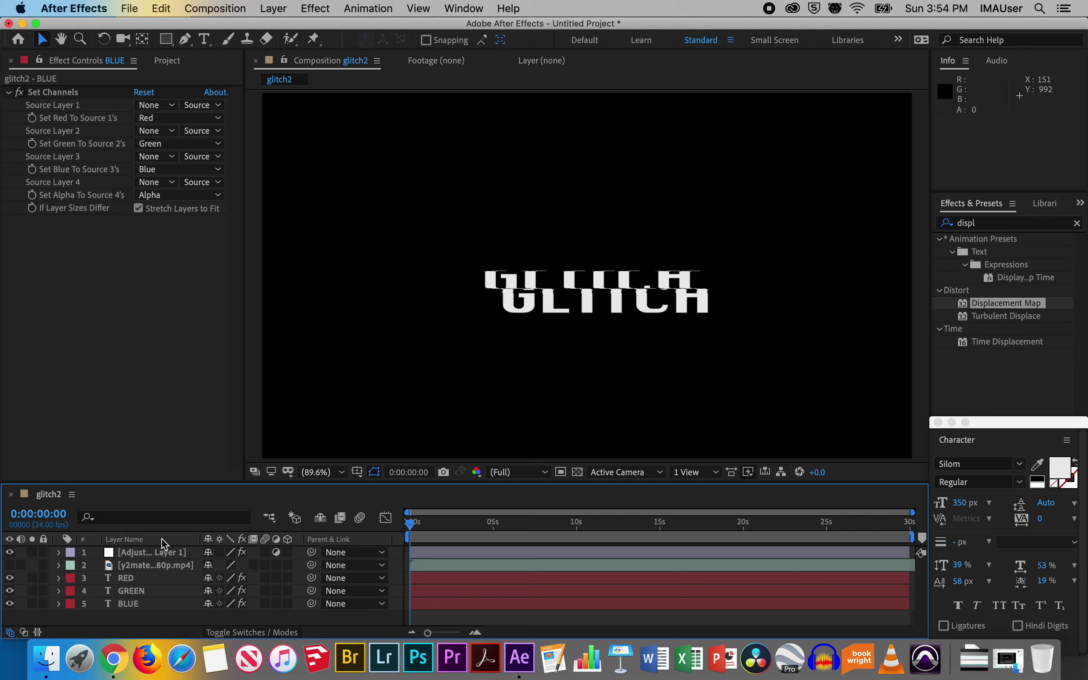
- Set each of the RED, GREEN and BLUE layers to Screen via Layer > Blending Mode
left_click(146, 578)
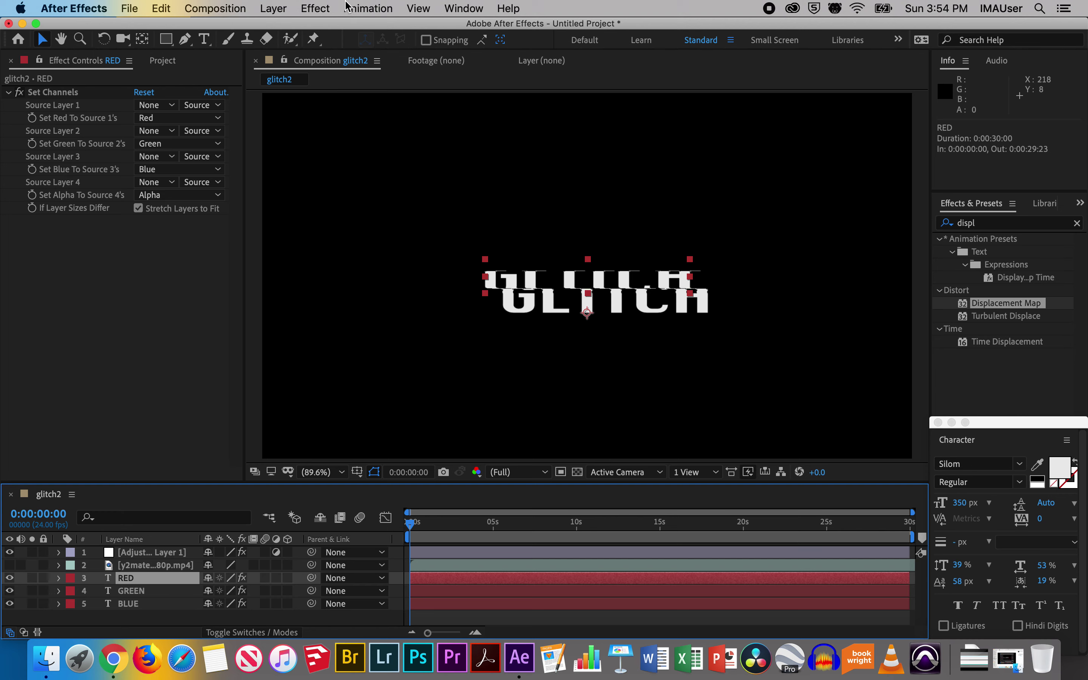
left_click(273, 7)
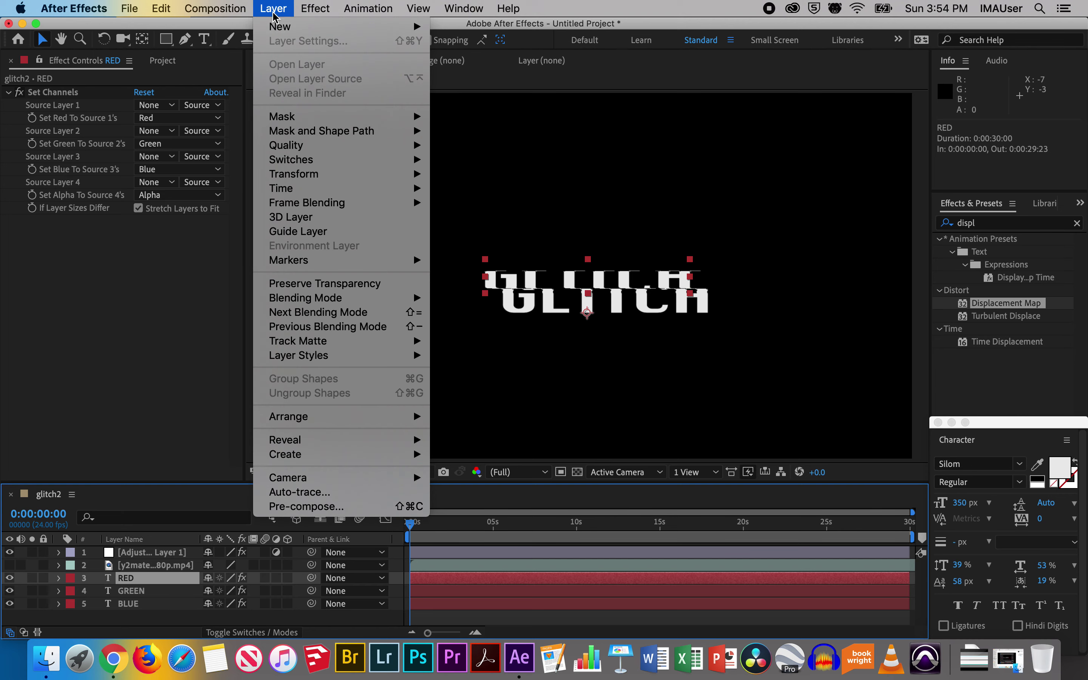
mouse_move(308, 302)
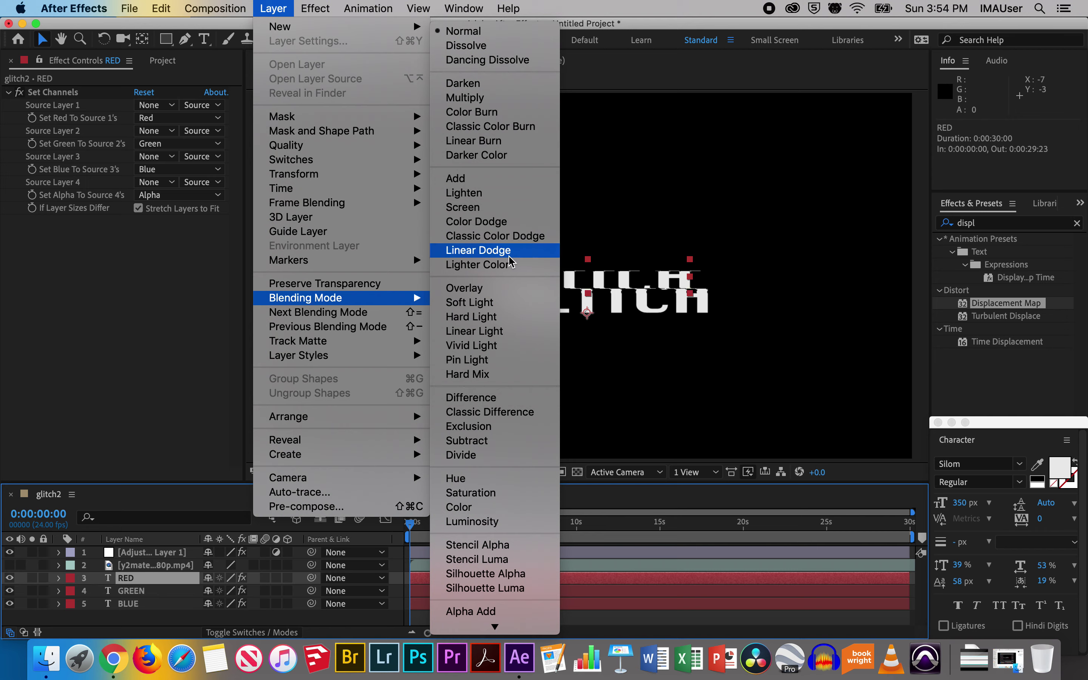
left_click(497, 209)
left_click(158, 592)
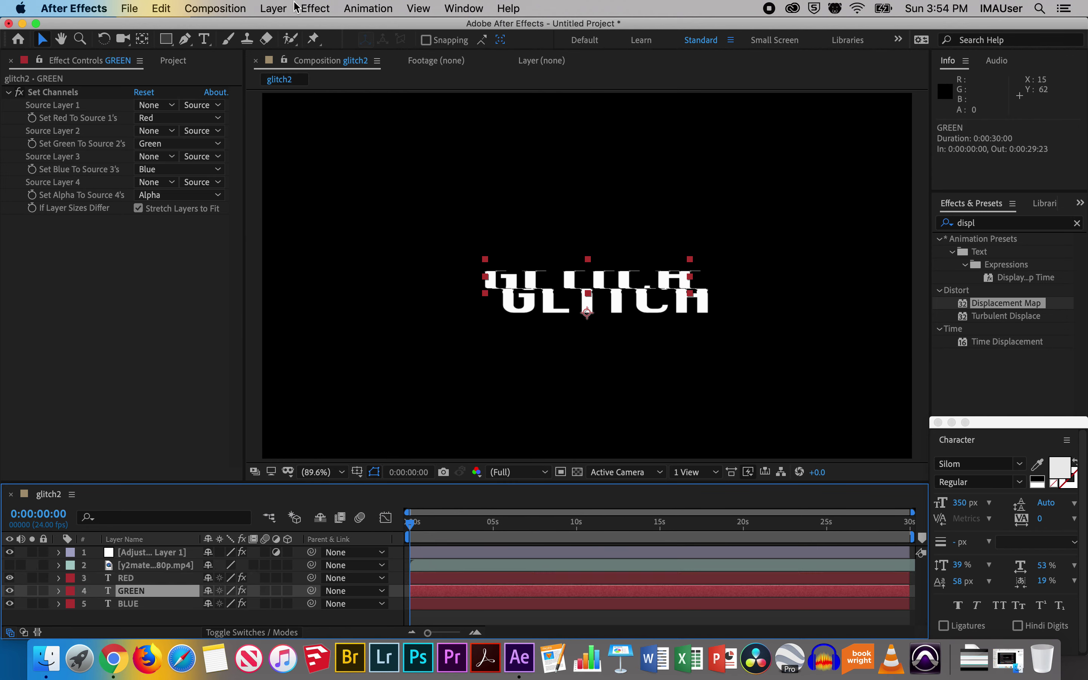
left_click(274, 8)
mouse_move(344, 302)
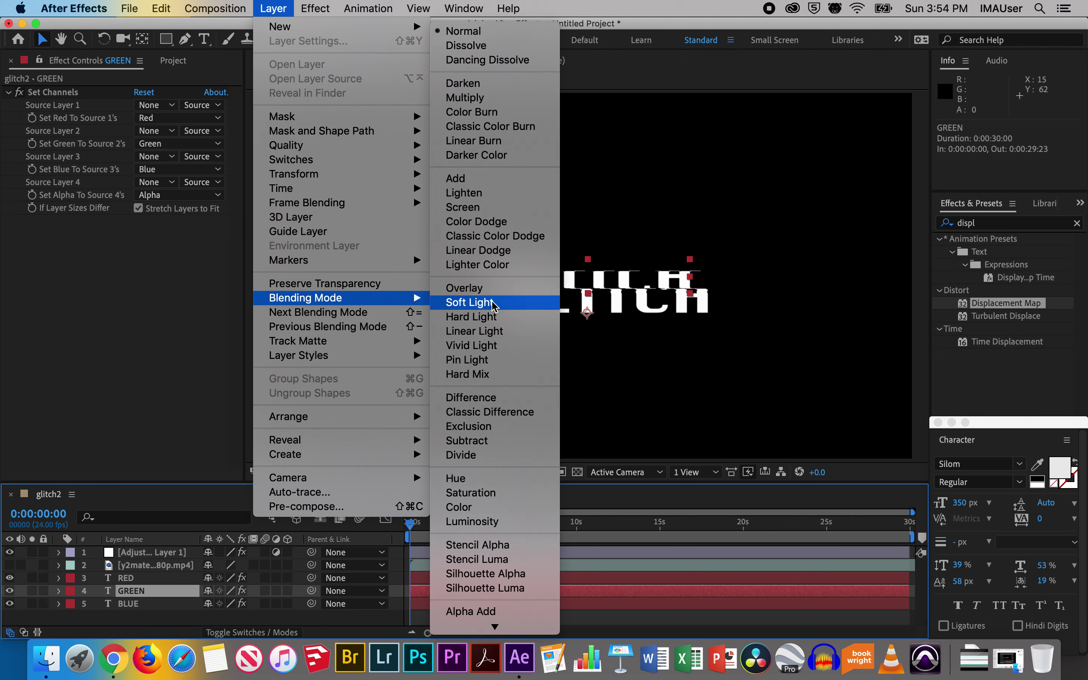
left_click(497, 209)
left_click(157, 604)
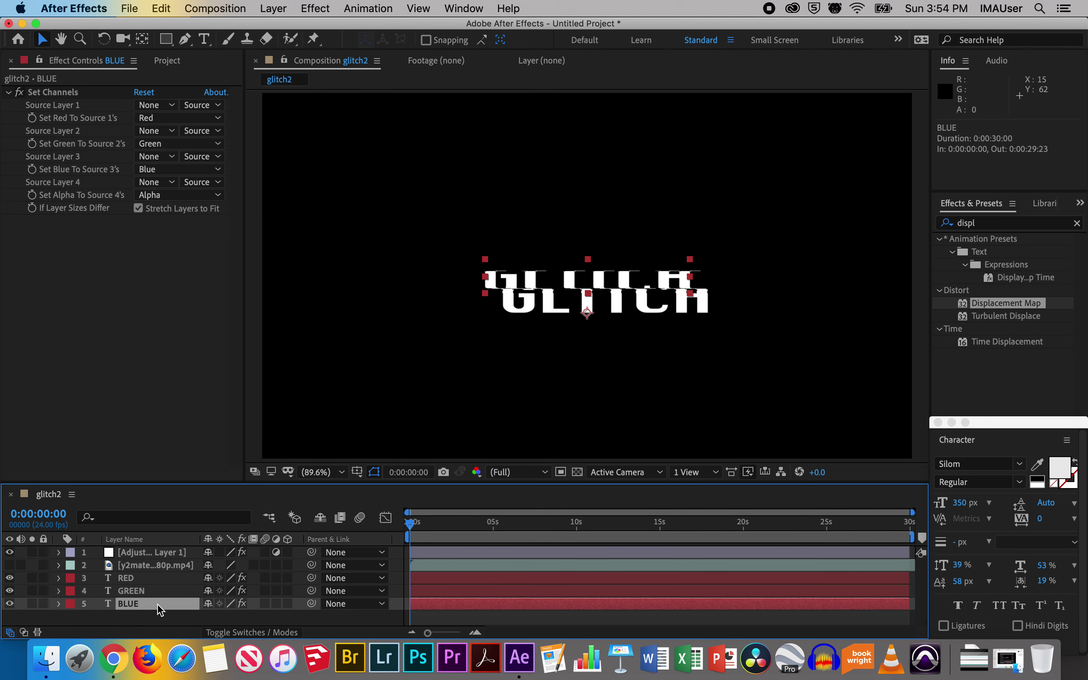
left_click(273, 7)
mouse_move(331, 303)
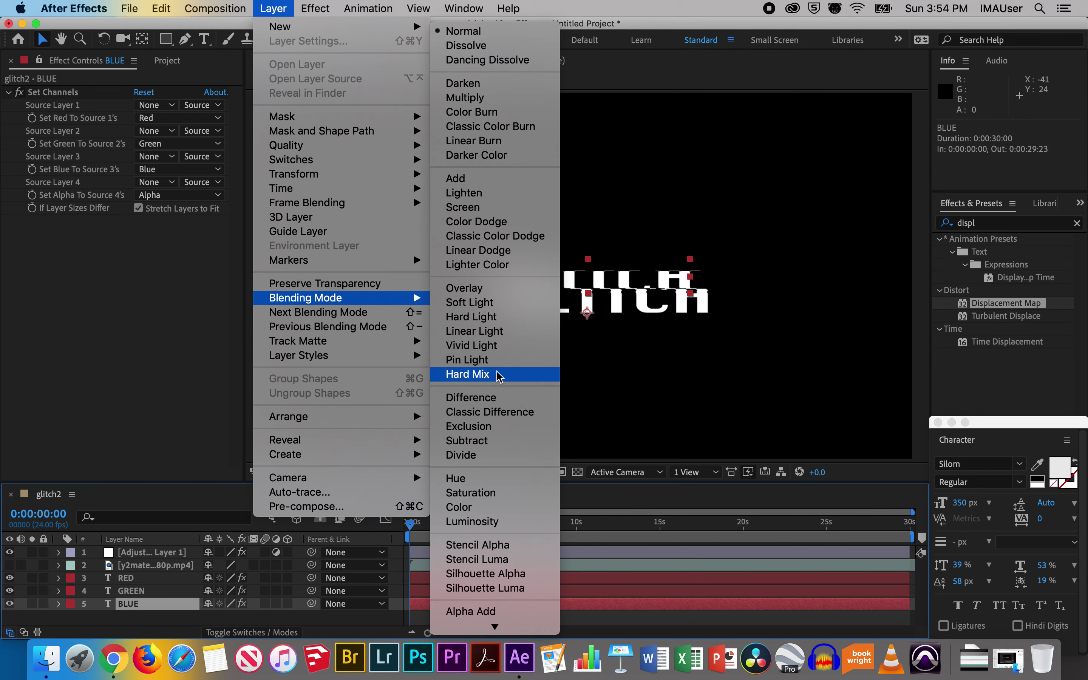
left_click(502, 210)
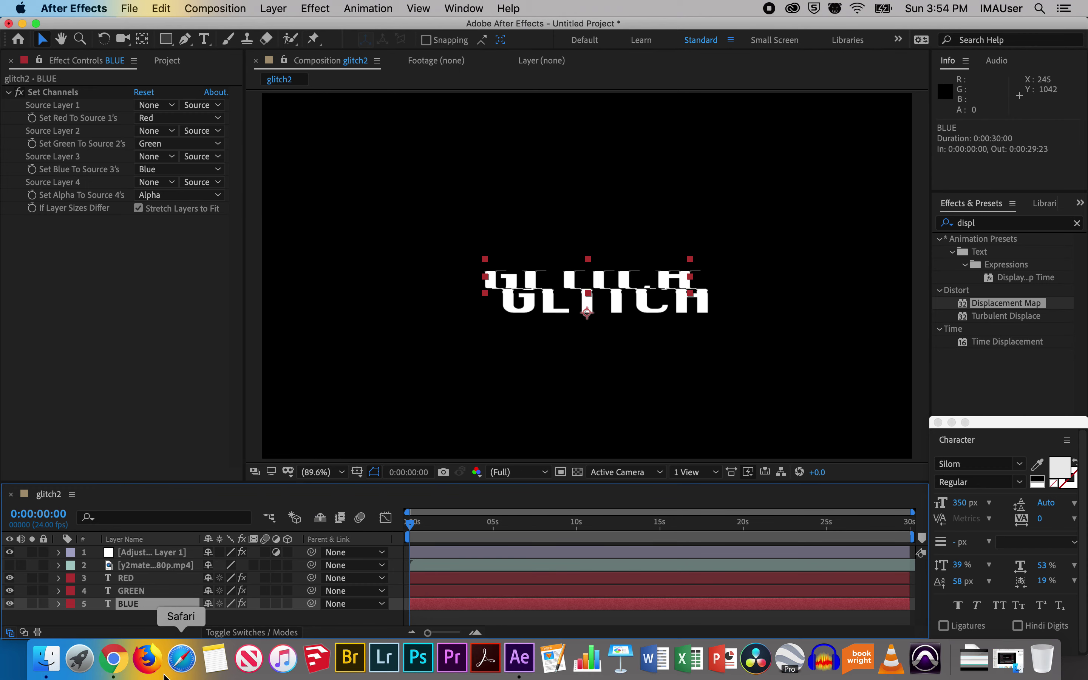
- In the RED layer's Set Channels, set the green and blue sources to Off
left_click(162, 579)
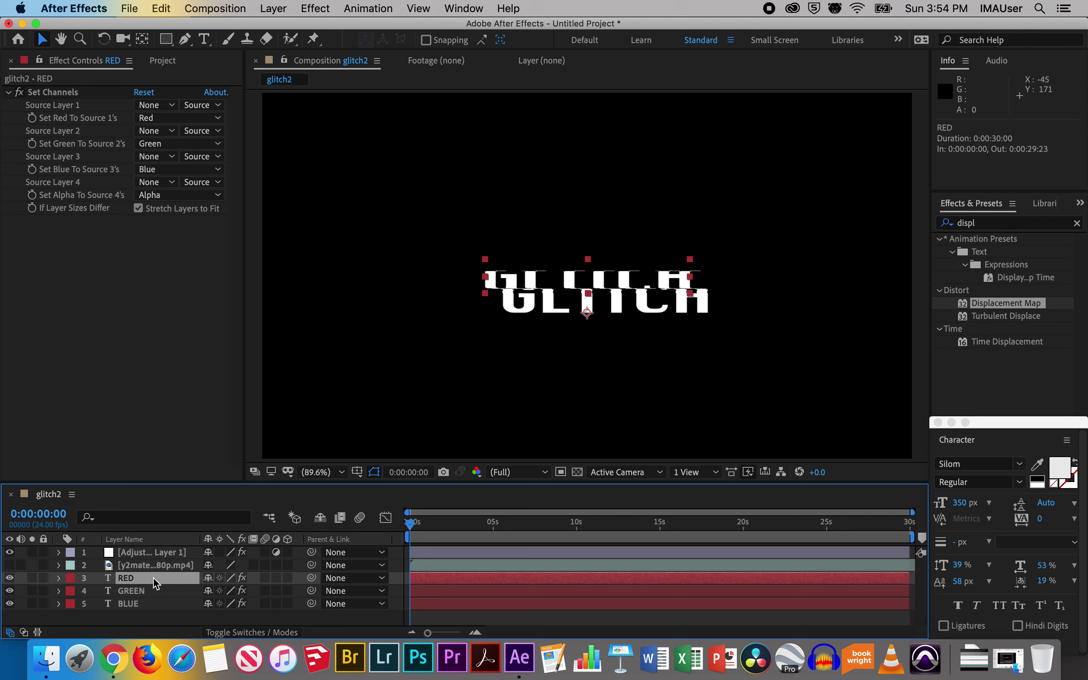
left_click(211, 144)
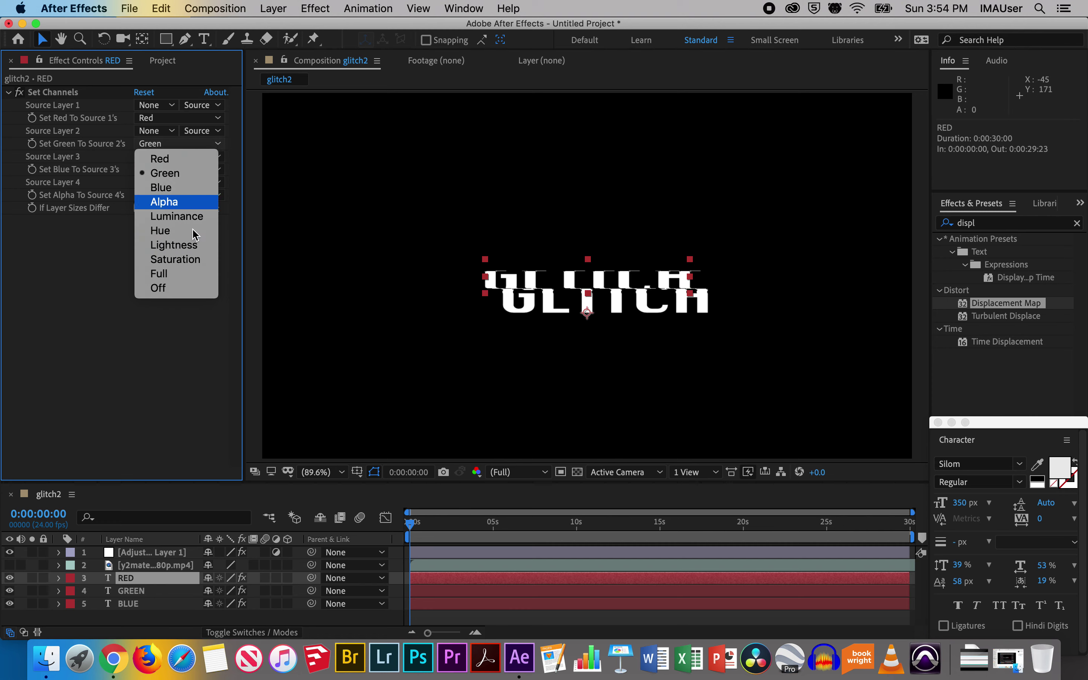
left_click(182, 289)
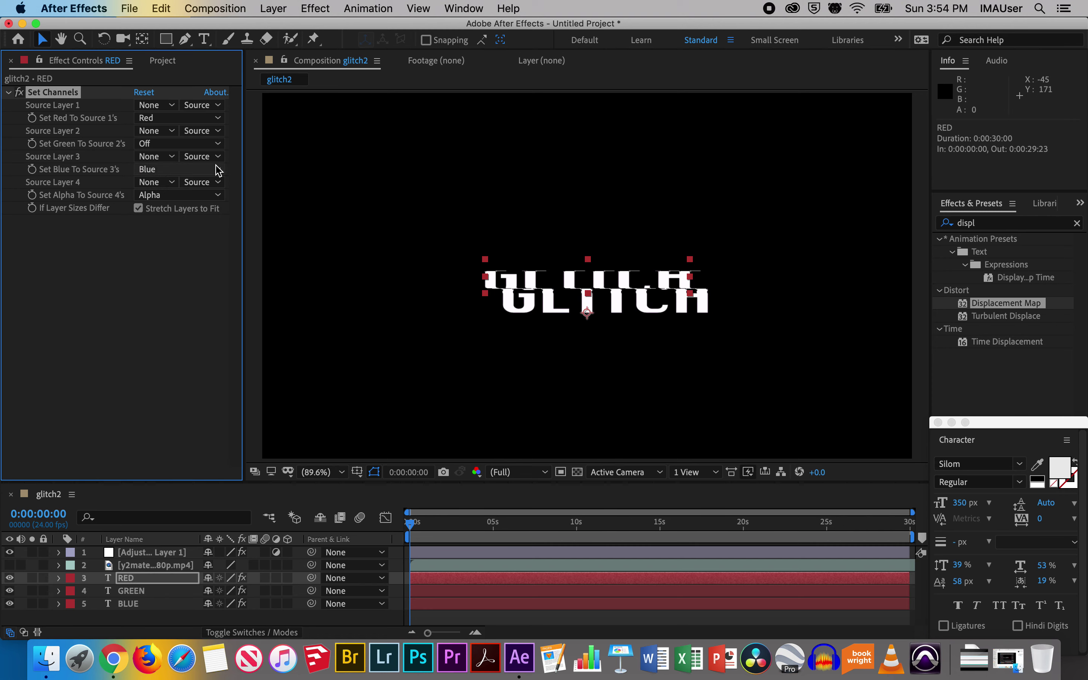
left_click(216, 169)
left_click(182, 314)
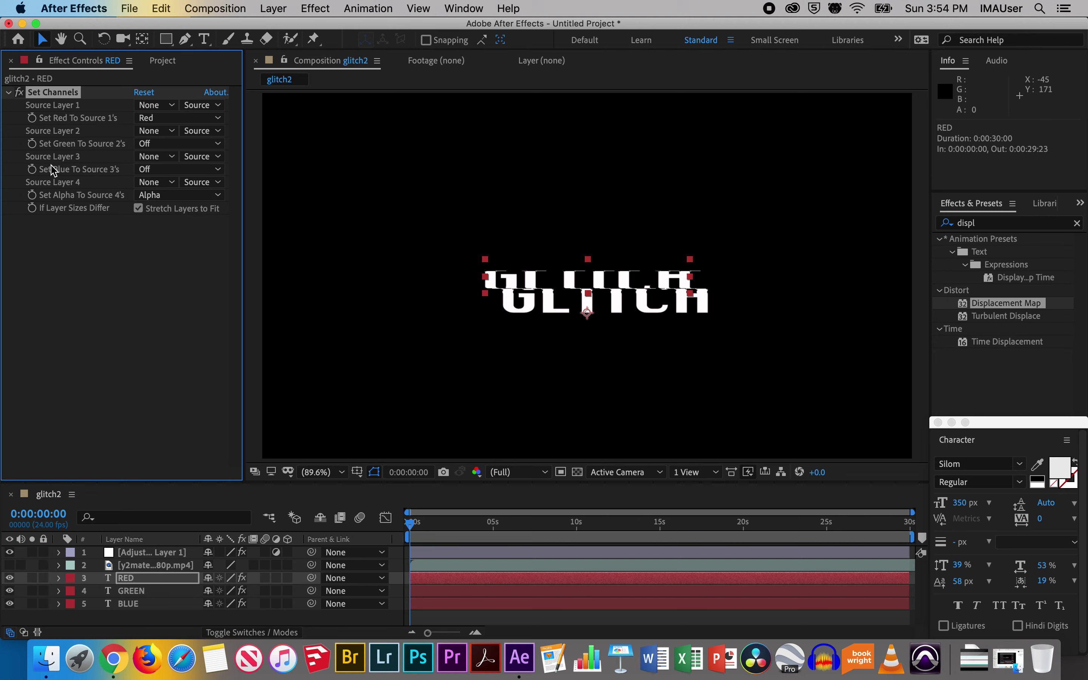
- In the GREEN layer's Set Channels, set the red and blue sources to Off
left_click(151, 590)
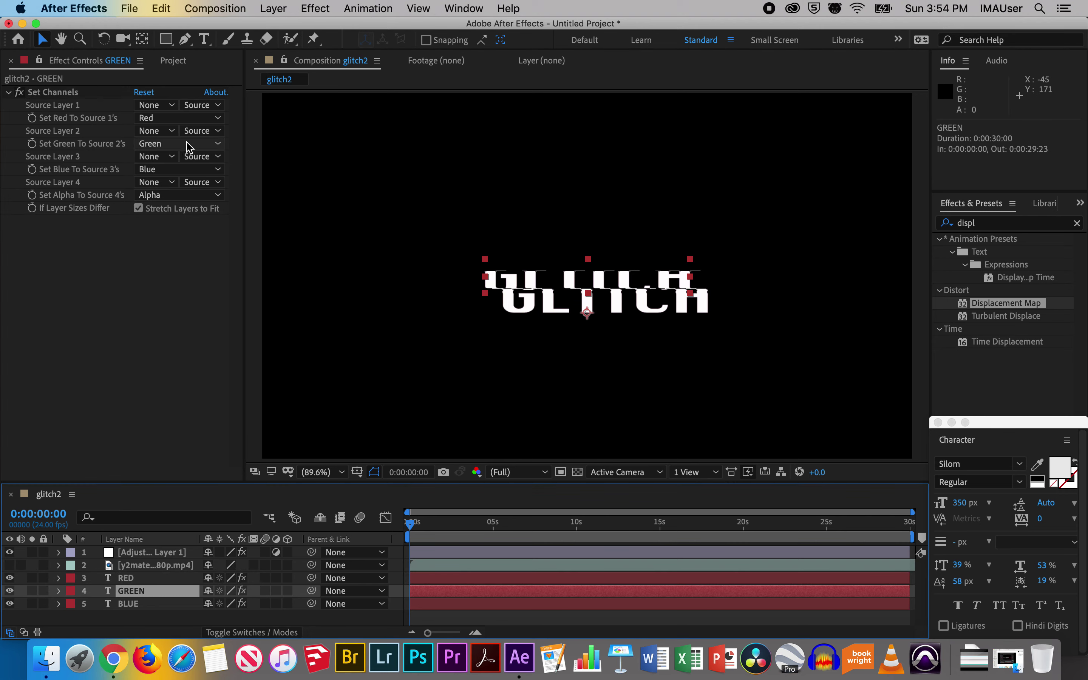
left_click(218, 119)
left_click(182, 262)
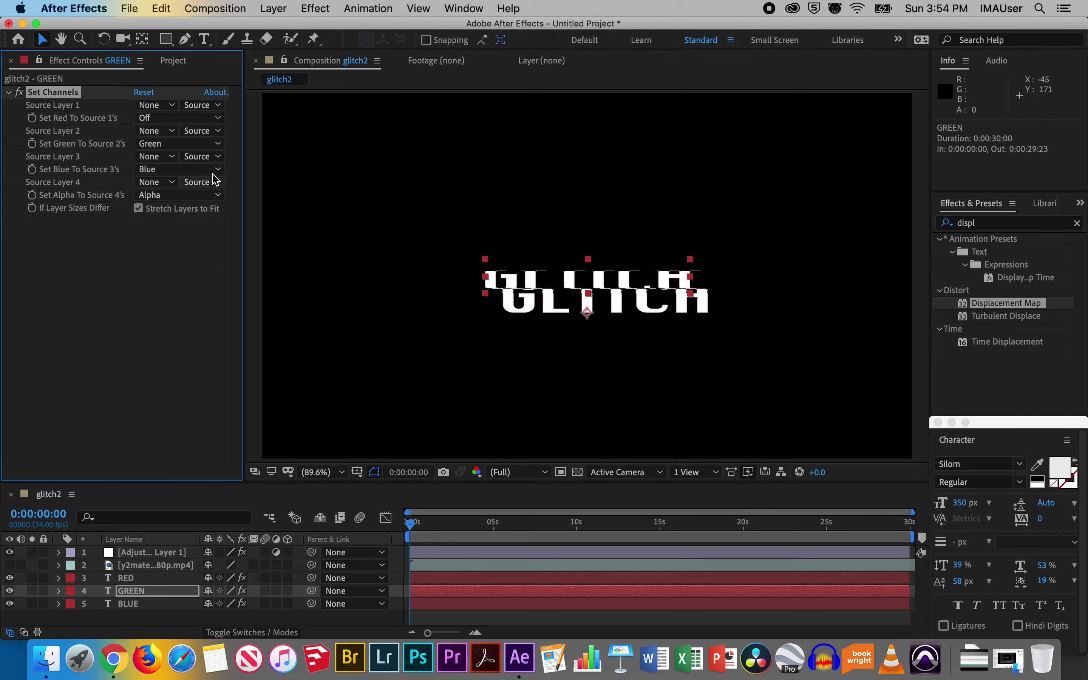
left_click(217, 171)
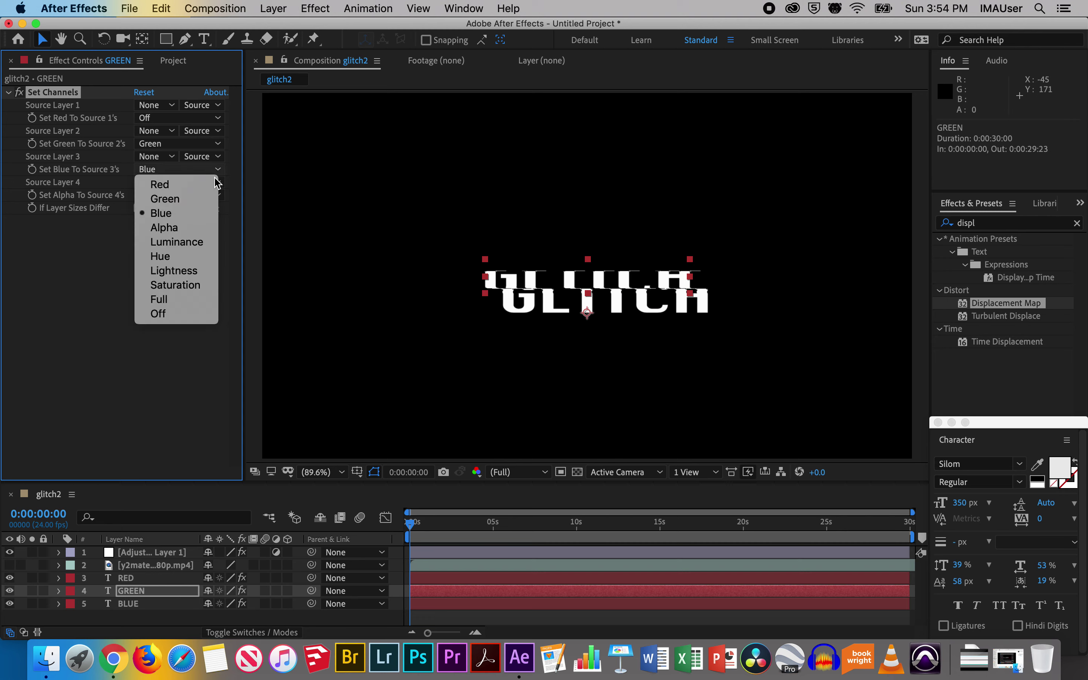
left_click(170, 318)
- In the BLUE layer's Set Channels, set the red and green sources to Off
left_click(135, 605)
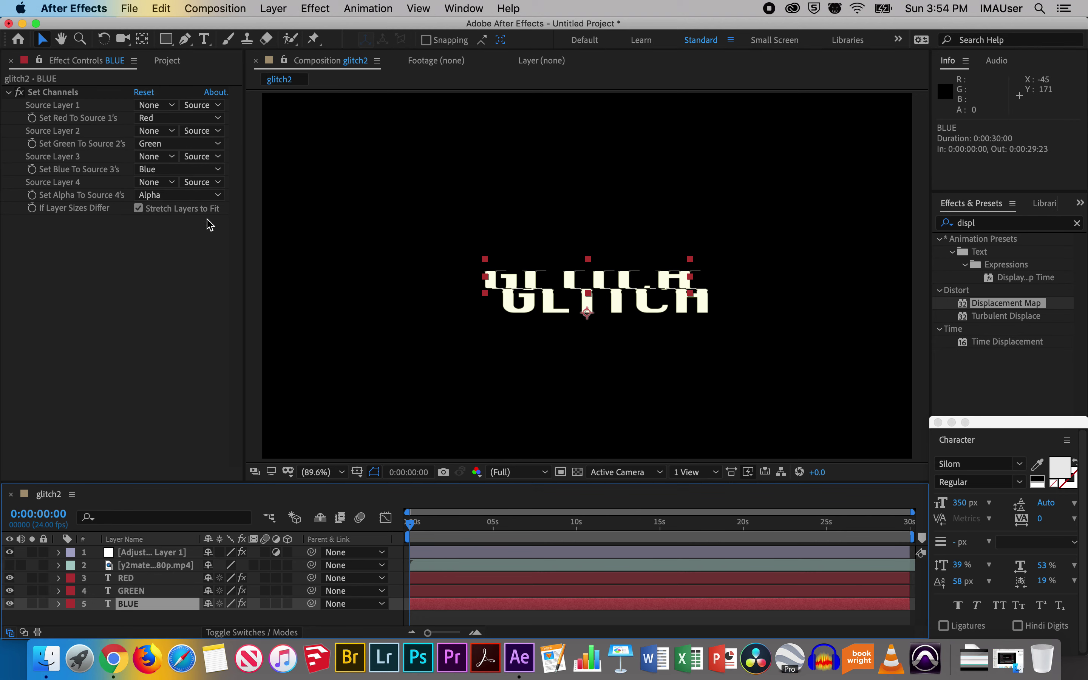
left_click(218, 118)
left_click(185, 263)
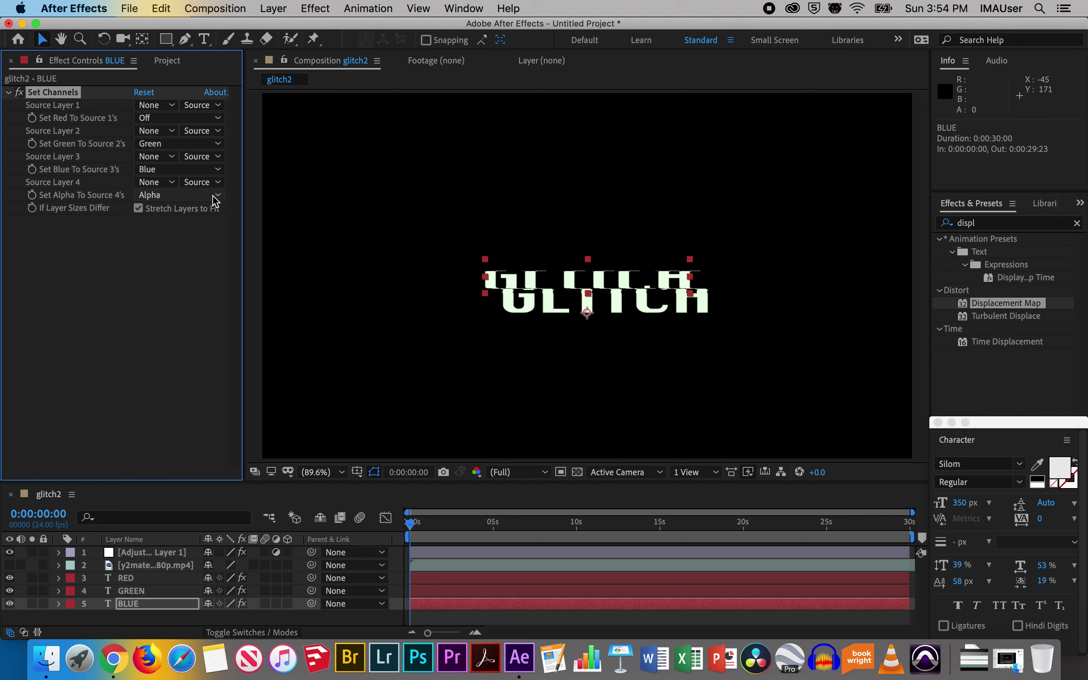
left_click(219, 156)
left_click(220, 154)
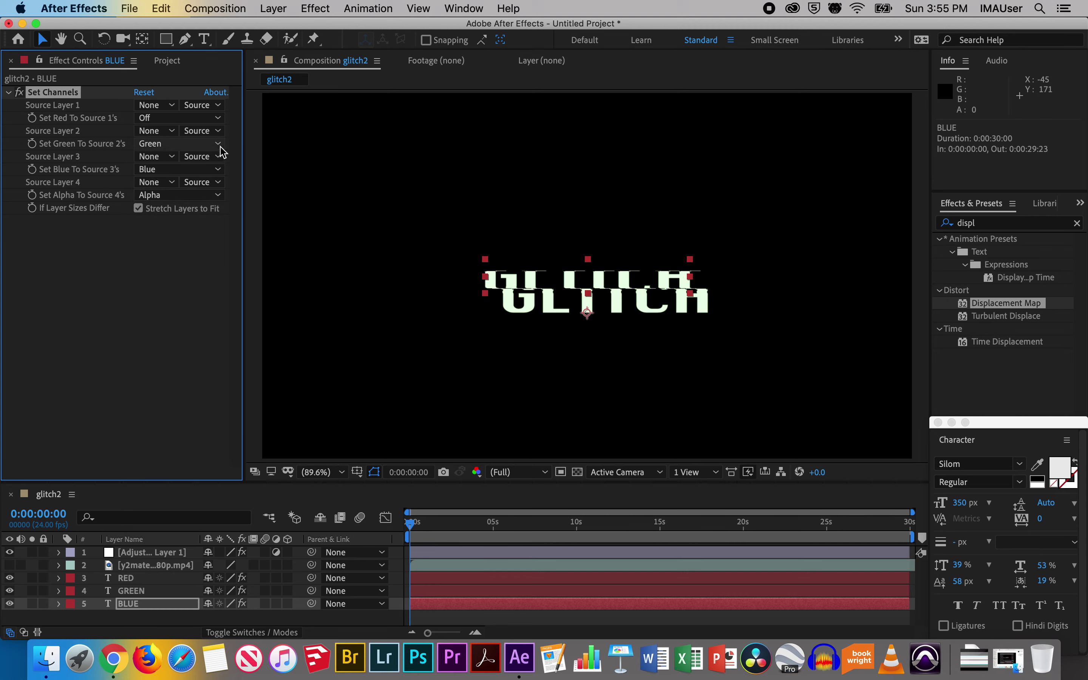
left_click(218, 144)
left_click(171, 290)
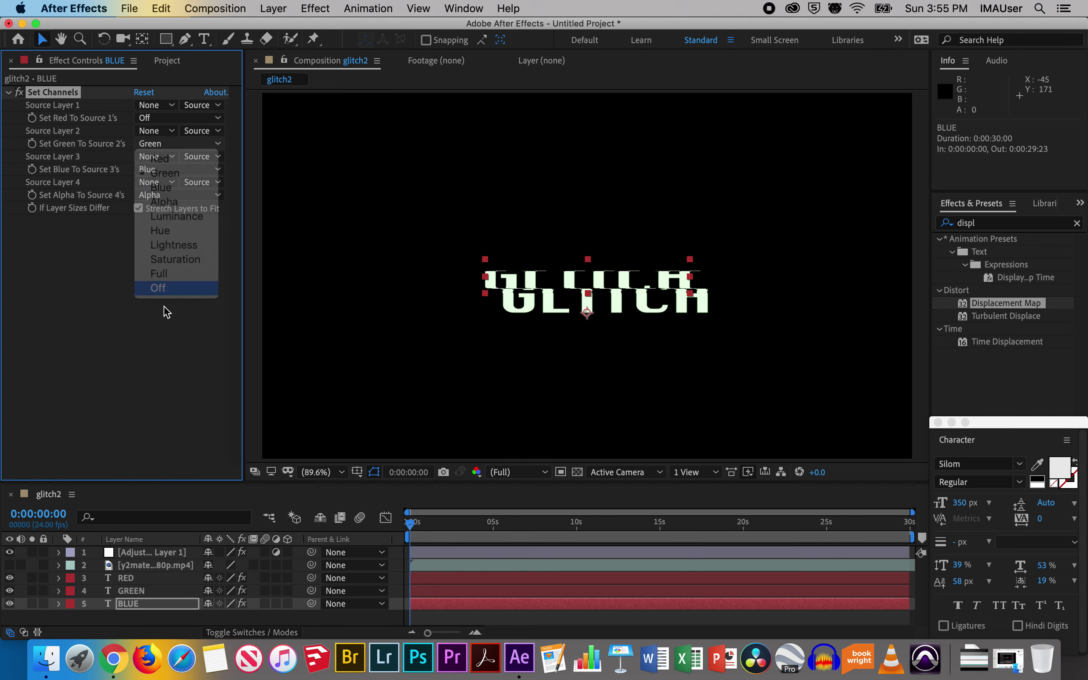
left_click(165, 579)
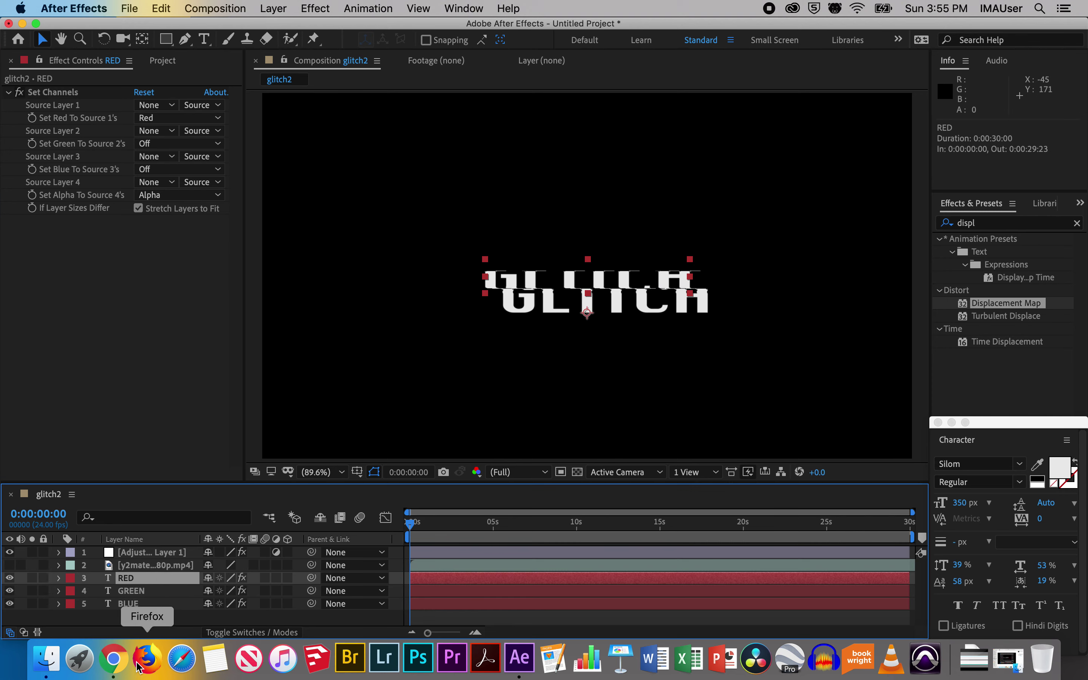
- Offset the positions: RED to 953.1,655.2, GREEN to 962.1,652.2, BLUE to 965.1,644.2
key("p")
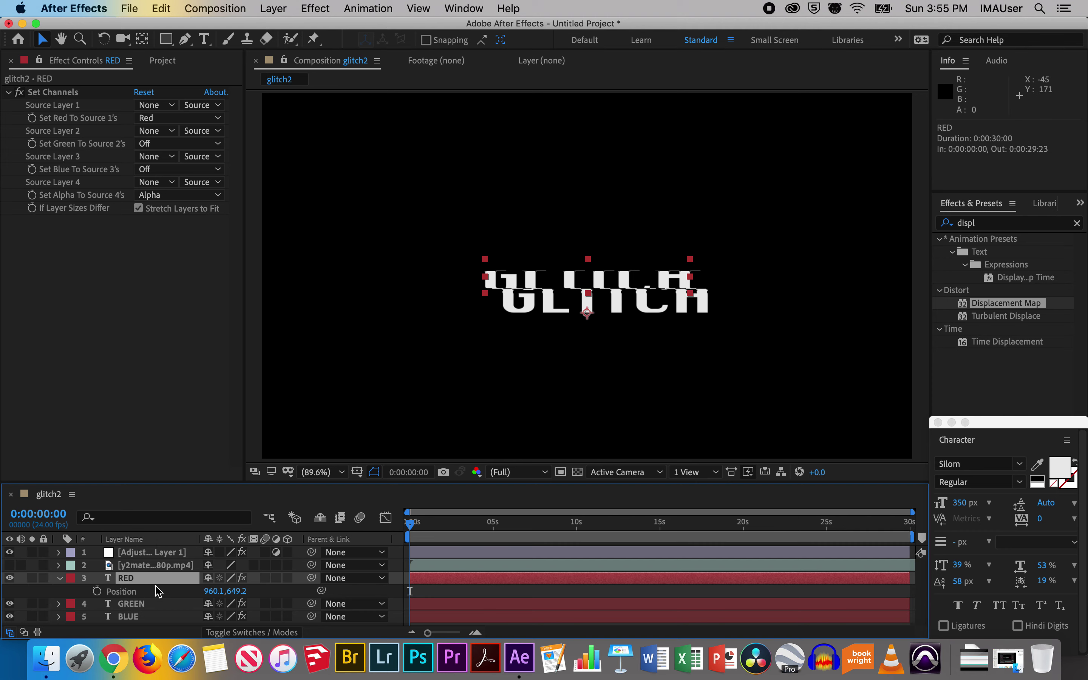
left_click_drag(209, 592, 205, 593)
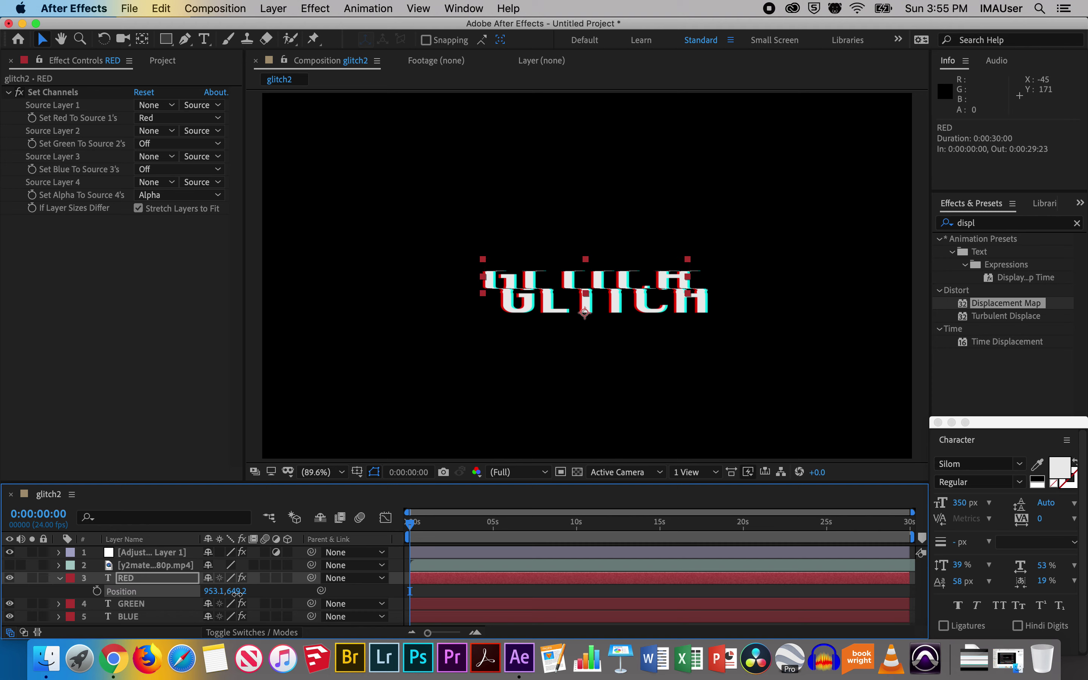
left_click_drag(239, 594, 242, 593)
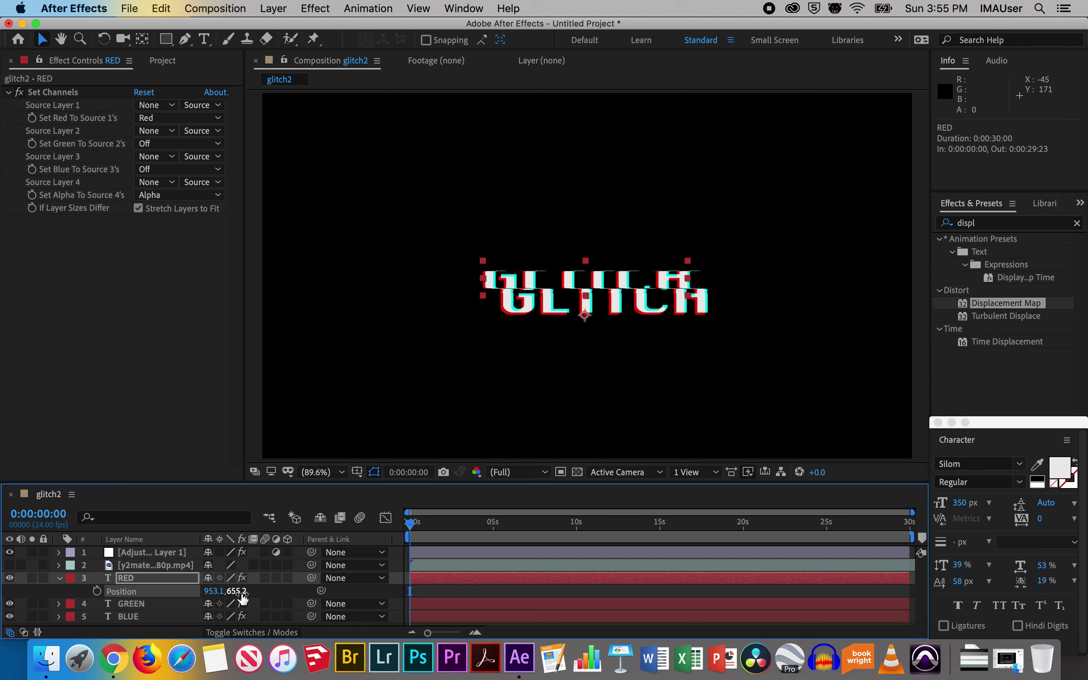
left_click(166, 605)
key("p")
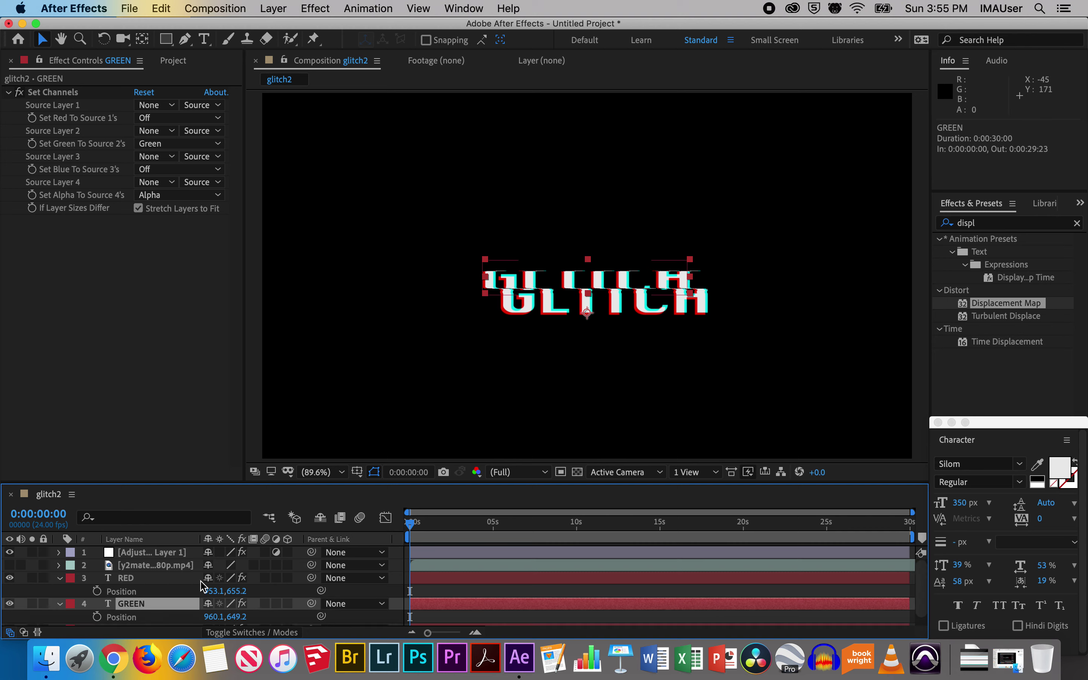
scroll(204, 589, "down", 1)
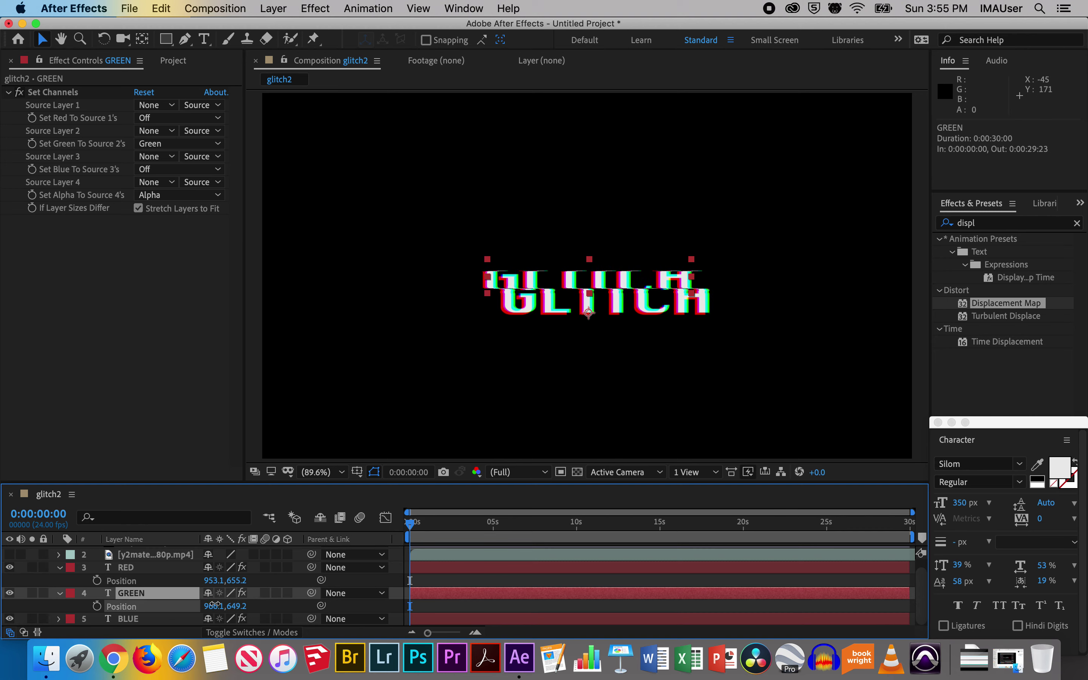
left_click_drag(210, 605, 245, 610)
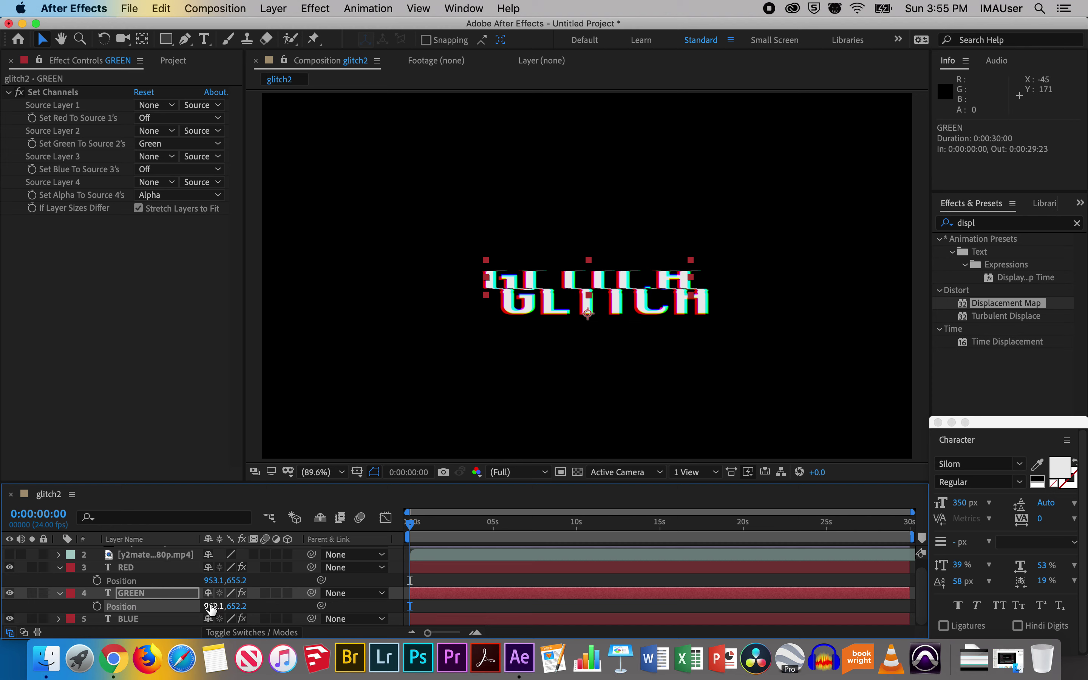
left_click(176, 619)
key("p")
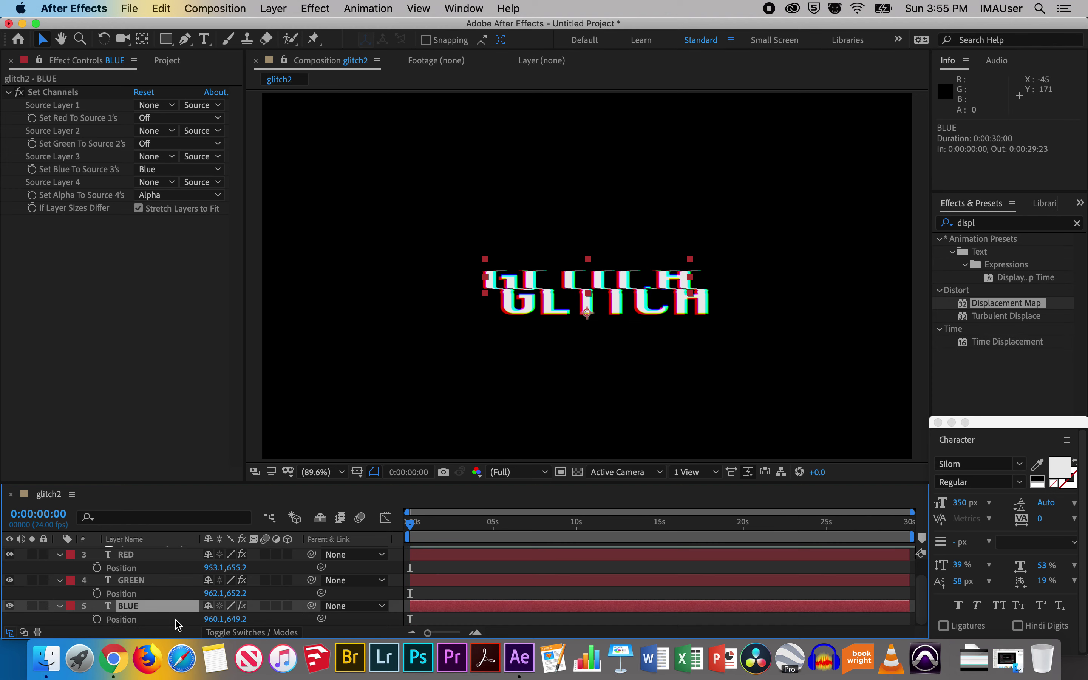
mouse_move(215, 619)
left_mouse_down()
mouse_move(243, 619)
mouse_move(231, 620)
left_mouse_up()
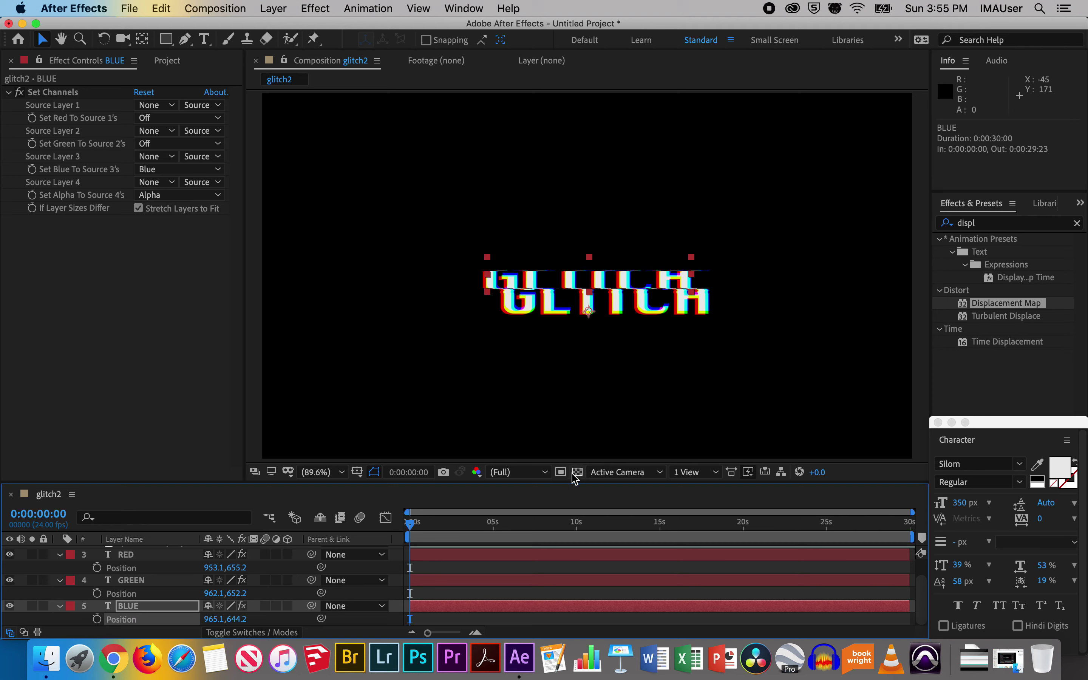
- Play a preview of glitch2 and stop it at 0:00:07:12
key("space")
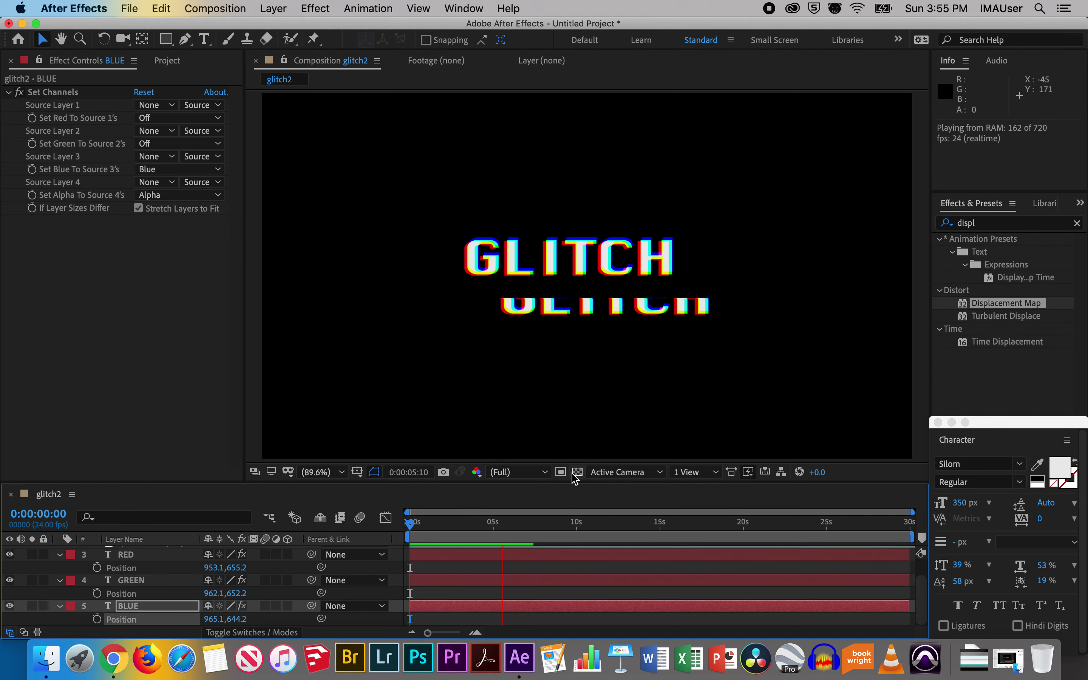
key("space")
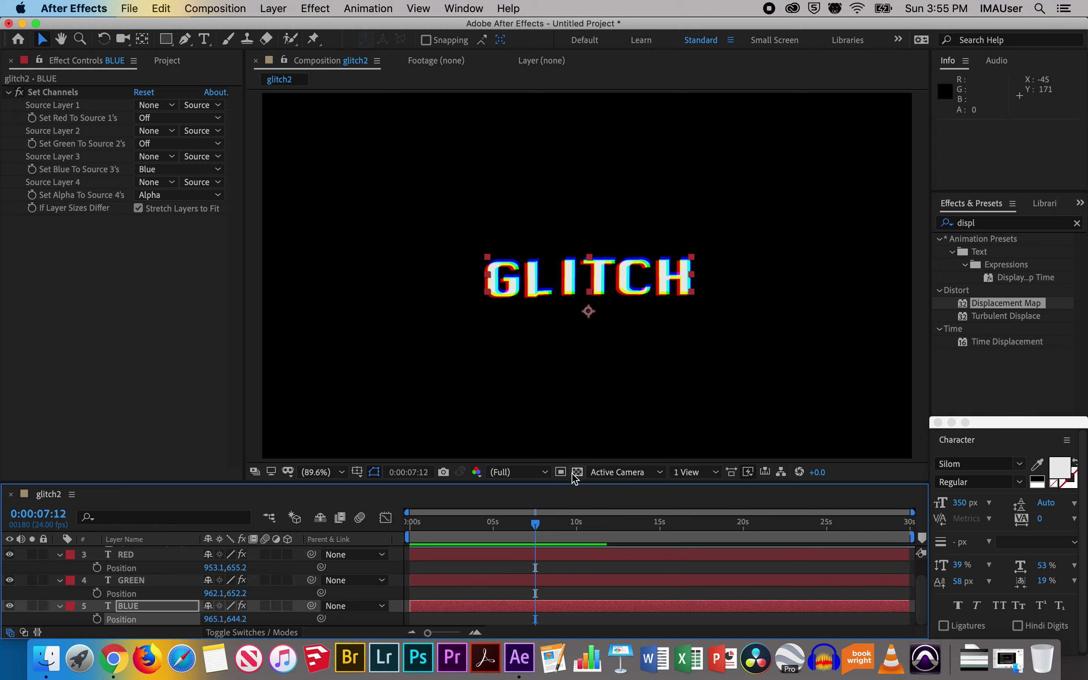